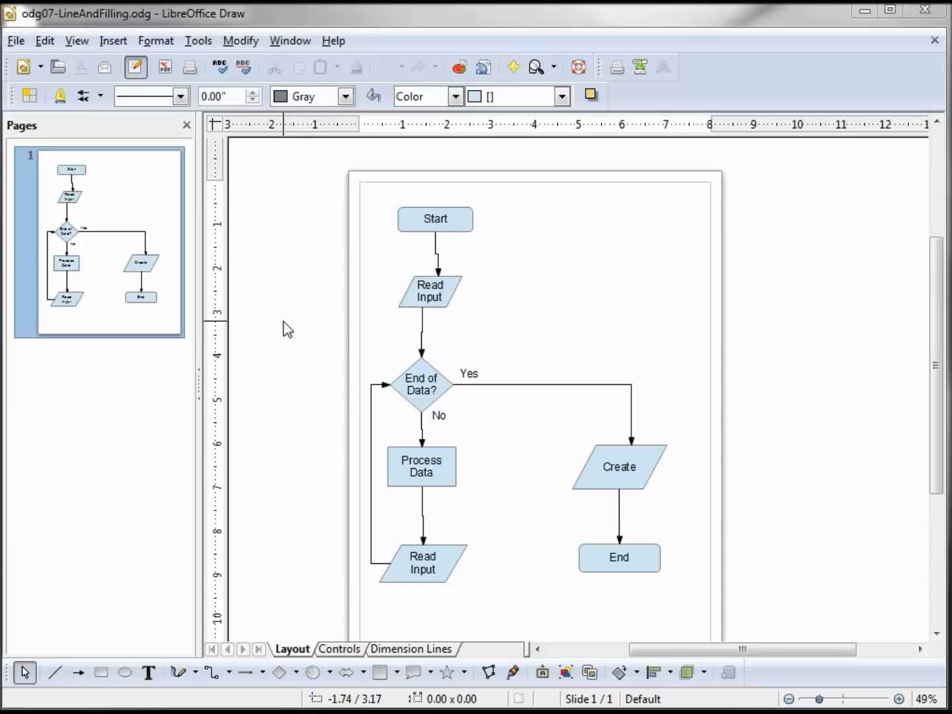
# - Close the Pages pane and zoom the flowchart to 69%, scrolled up to the page top
pyautogui.click(186, 125)
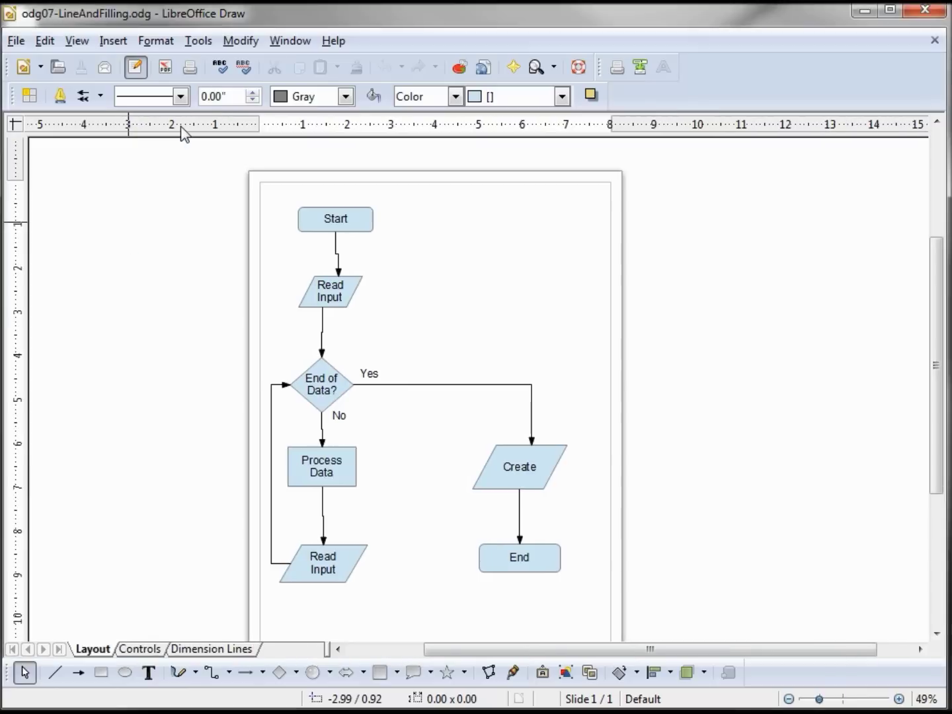
pyautogui.click(898, 700)
pyautogui.click(898, 699)
pyautogui.click(899, 699)
pyautogui.click(898, 700)
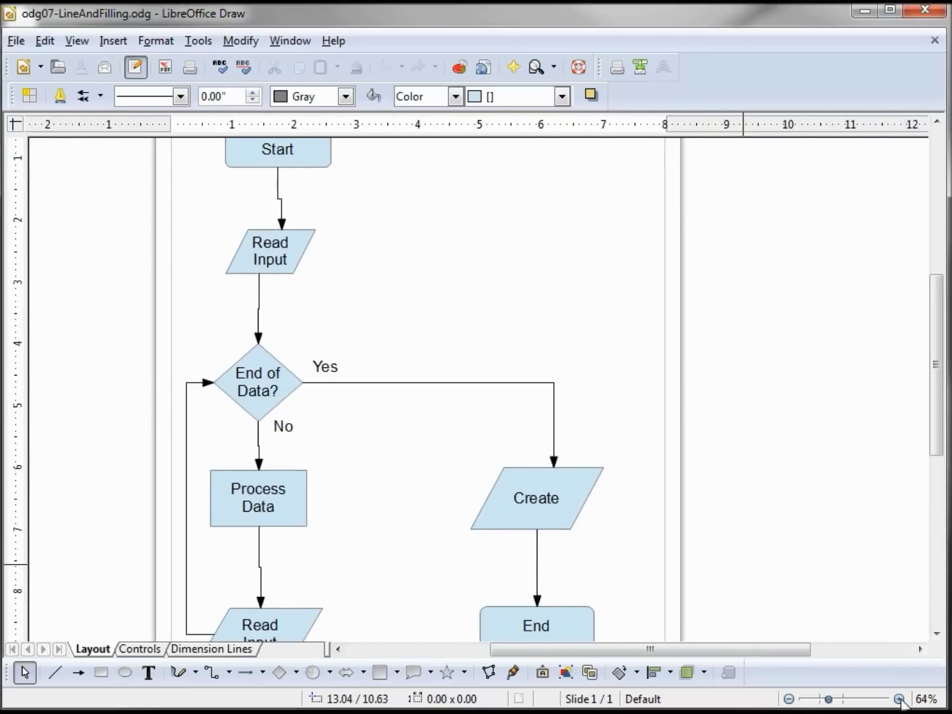
pyautogui.moveTo(929, 441); pyautogui.dragTo(934, 407)
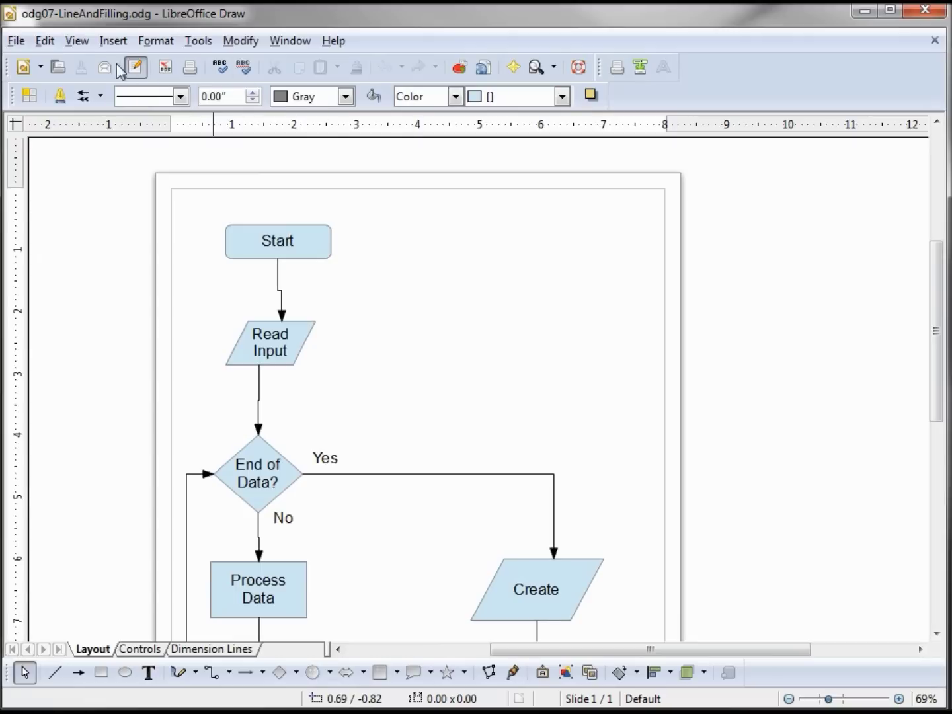
pyautogui.click(77, 43)
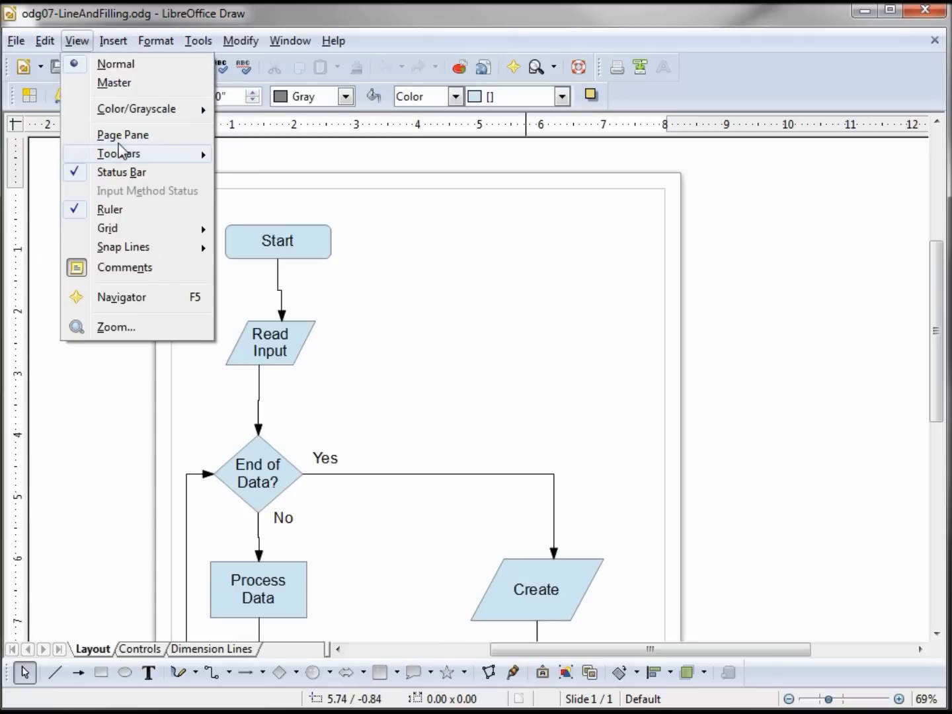
pyautogui.moveTo(122, 155)
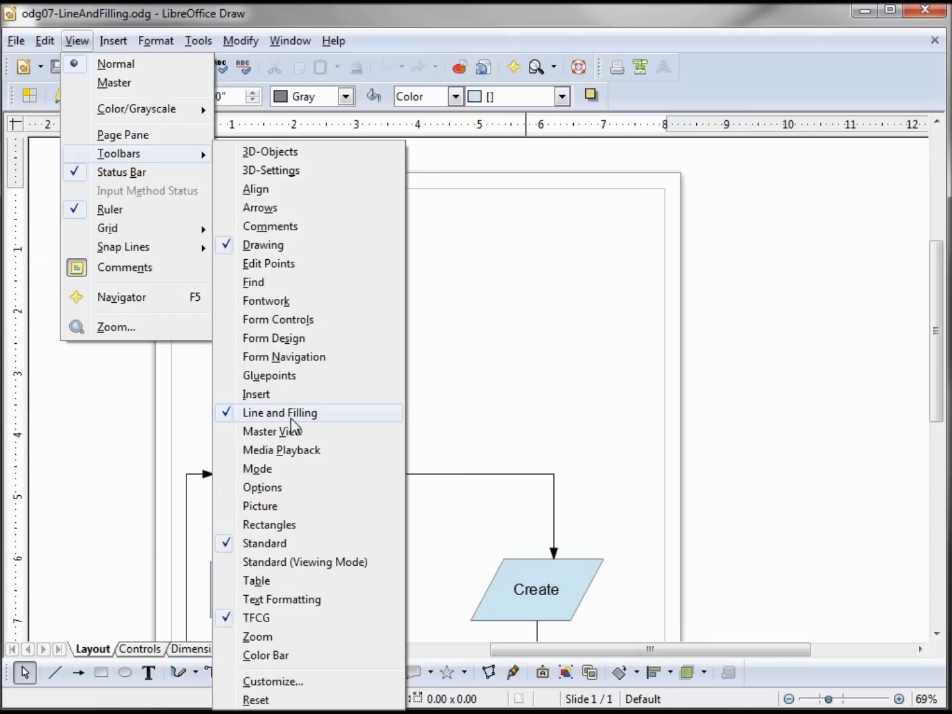
pyautogui.press('Escape')
pyautogui.press('Escape')
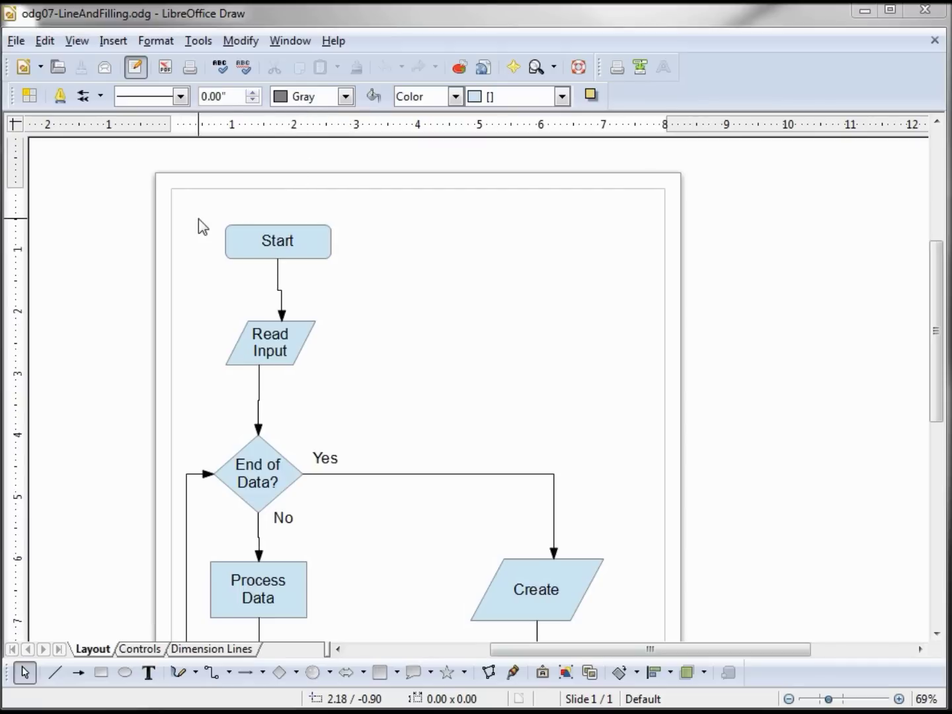
# - Give the Start shape a 0.14" Light blue Fine dotted outline, then deselect it
pyautogui.moveTo(199, 219); pyautogui.dragTo(364, 279)
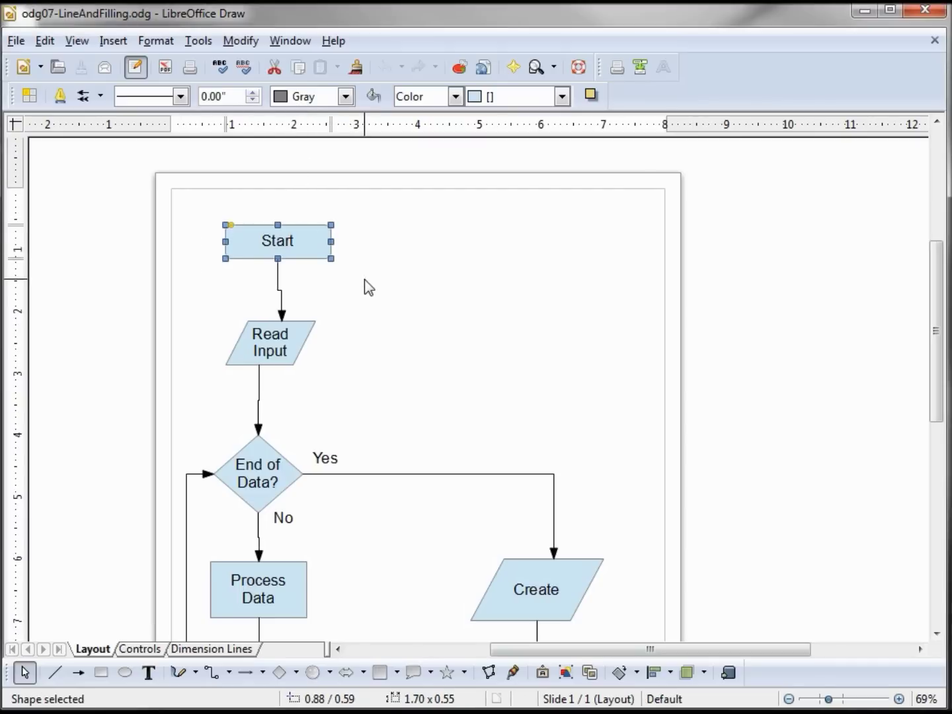
pyautogui.click(254, 92)
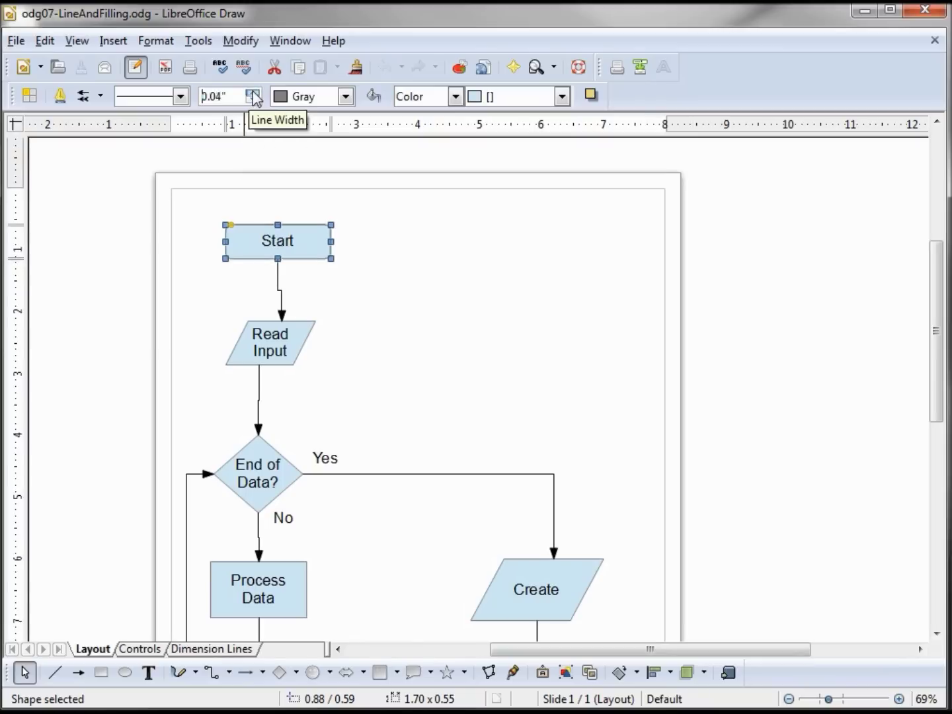
pyautogui.click(255, 93)
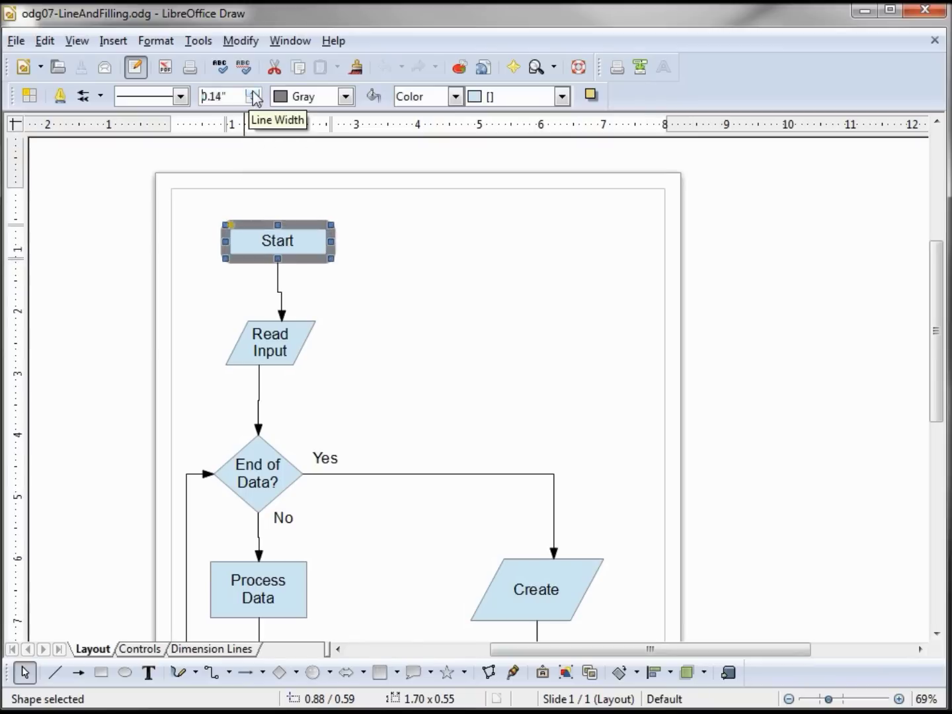
pyautogui.click(179, 97)
pyautogui.click(159, 189)
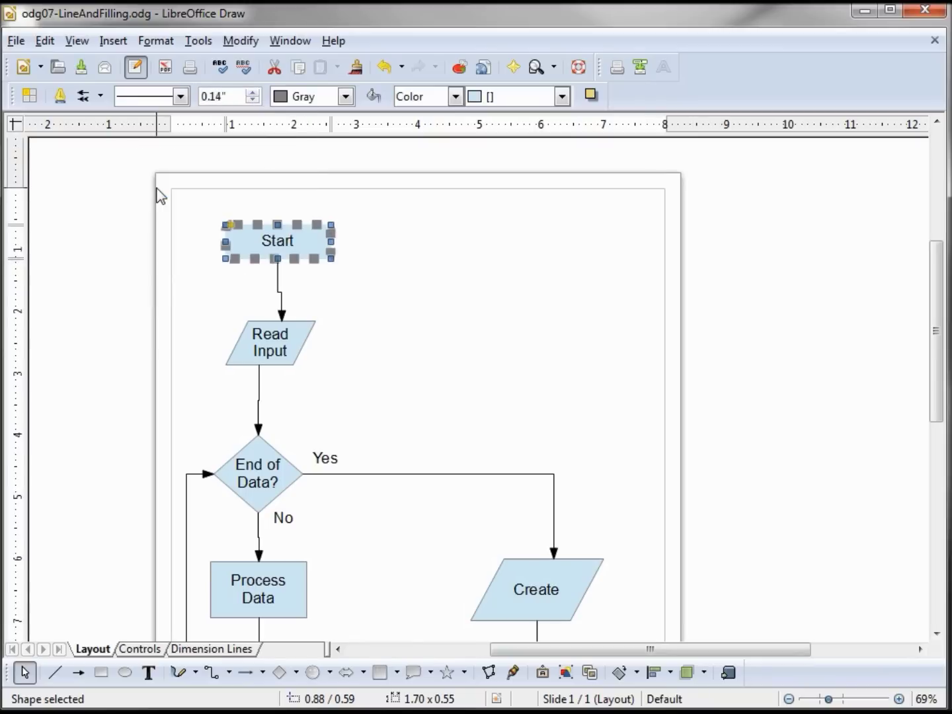
pyautogui.click(345, 98)
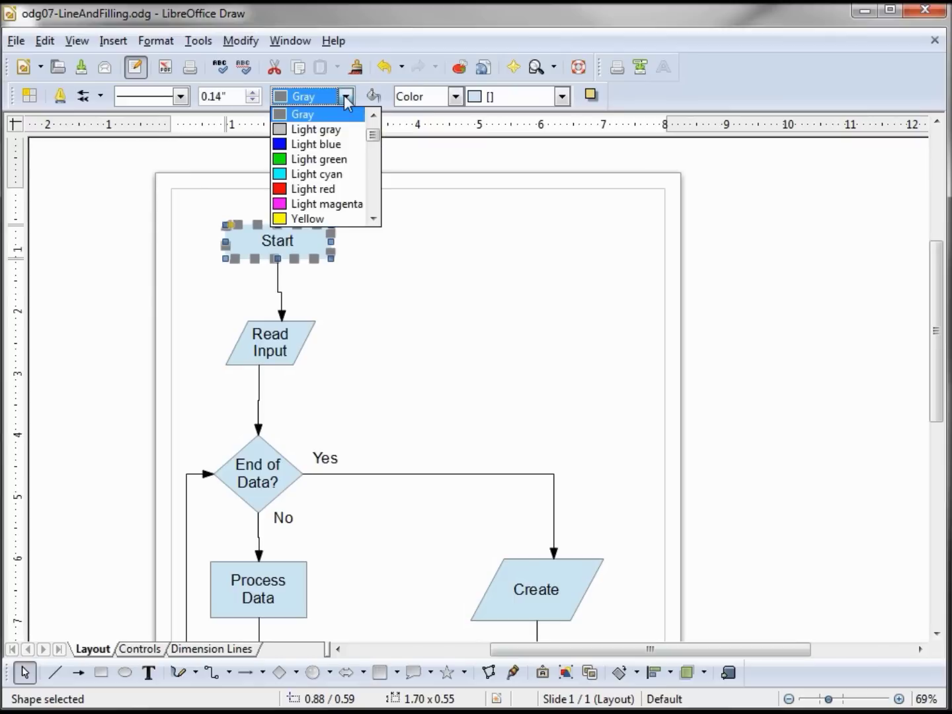
pyautogui.click(334, 147)
pyautogui.click(372, 258)
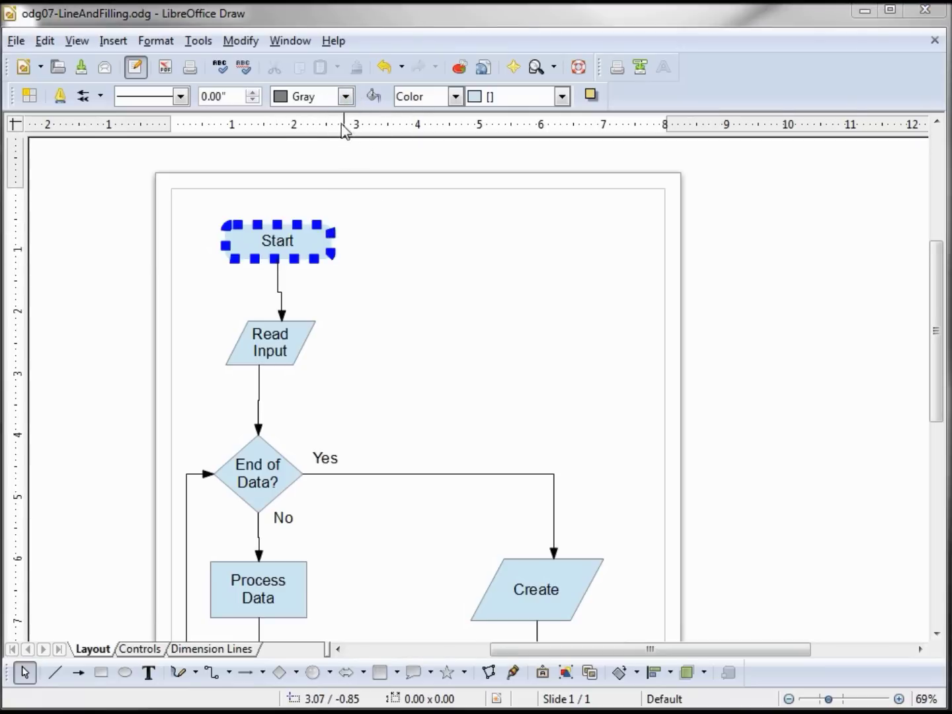
# - With nothing selected, make the default line Light red at 0.06" width
pyautogui.click(346, 97)
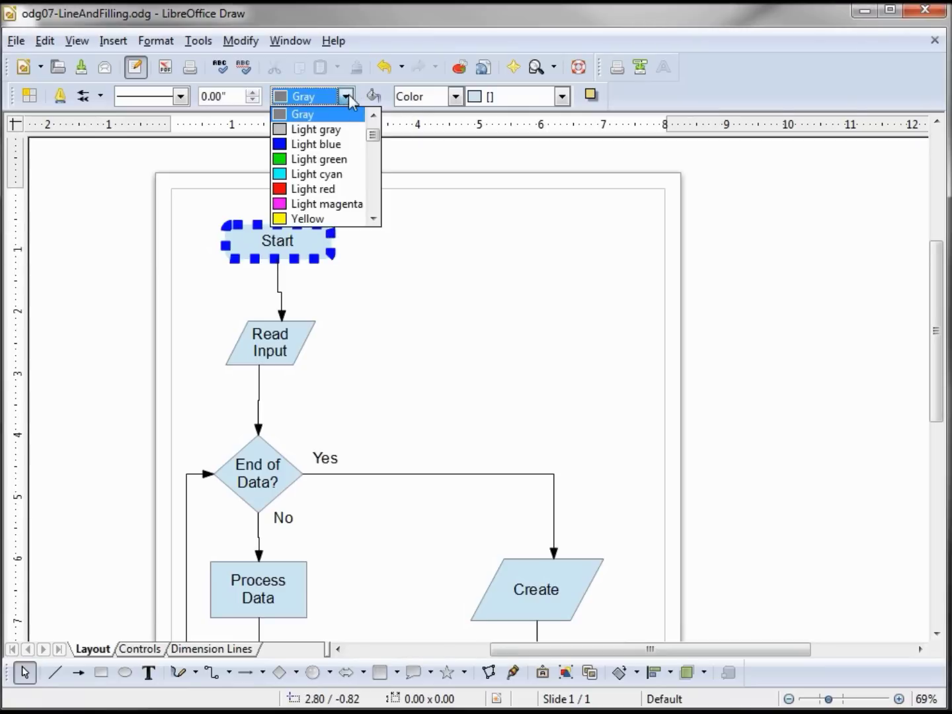
pyautogui.click(317, 188)
pyautogui.click(253, 93)
pyautogui.click(180, 103)
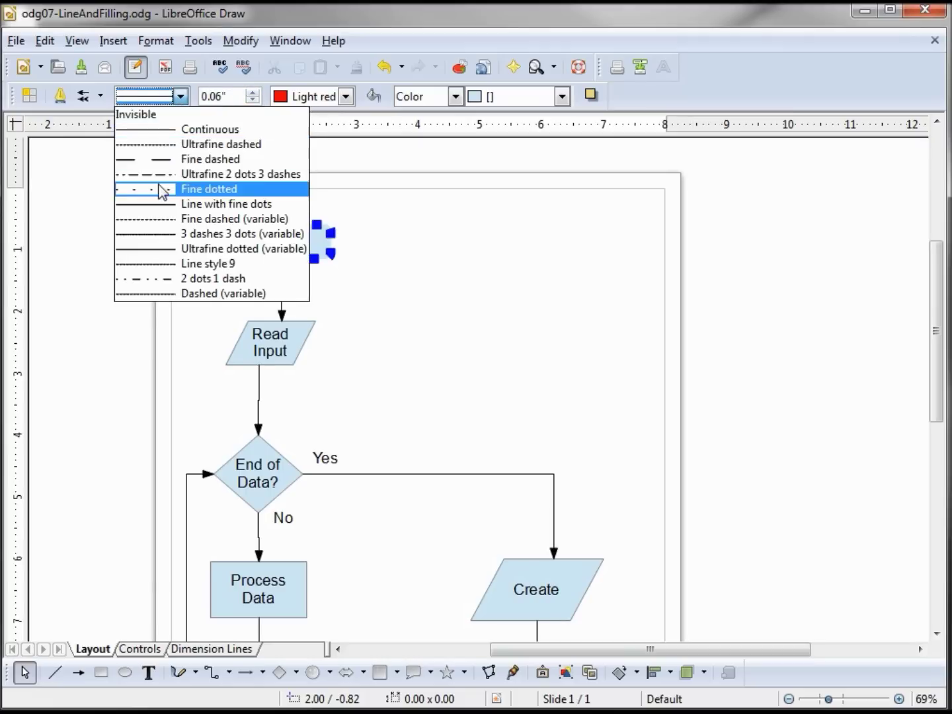
pyautogui.press('Escape')
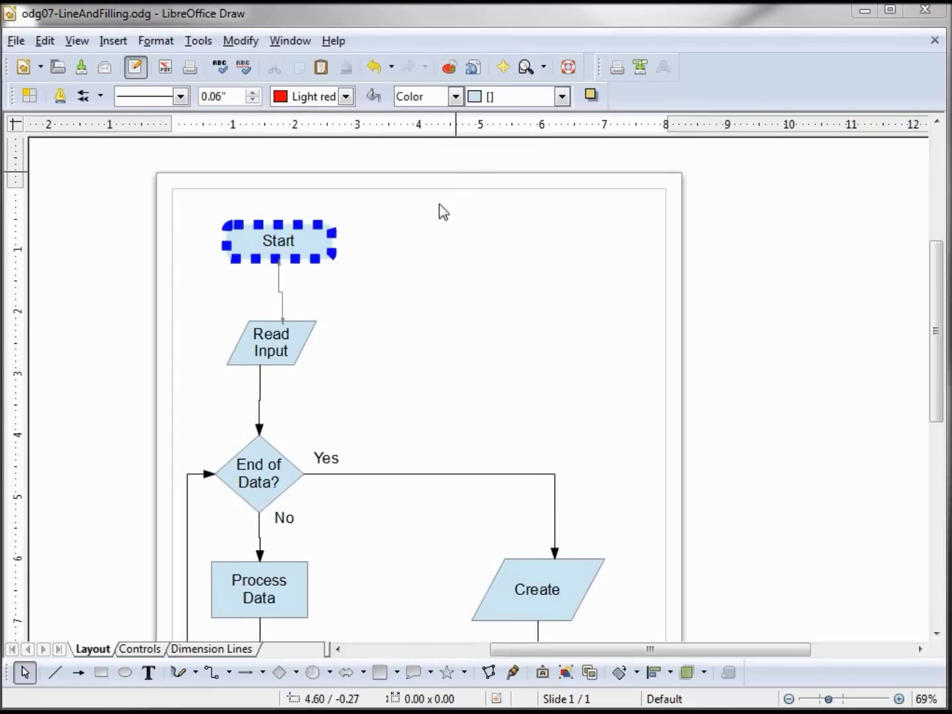
pyautogui.click(279, 673)
pyautogui.moveTo(387, 229); pyautogui.dragTo(580, 296)
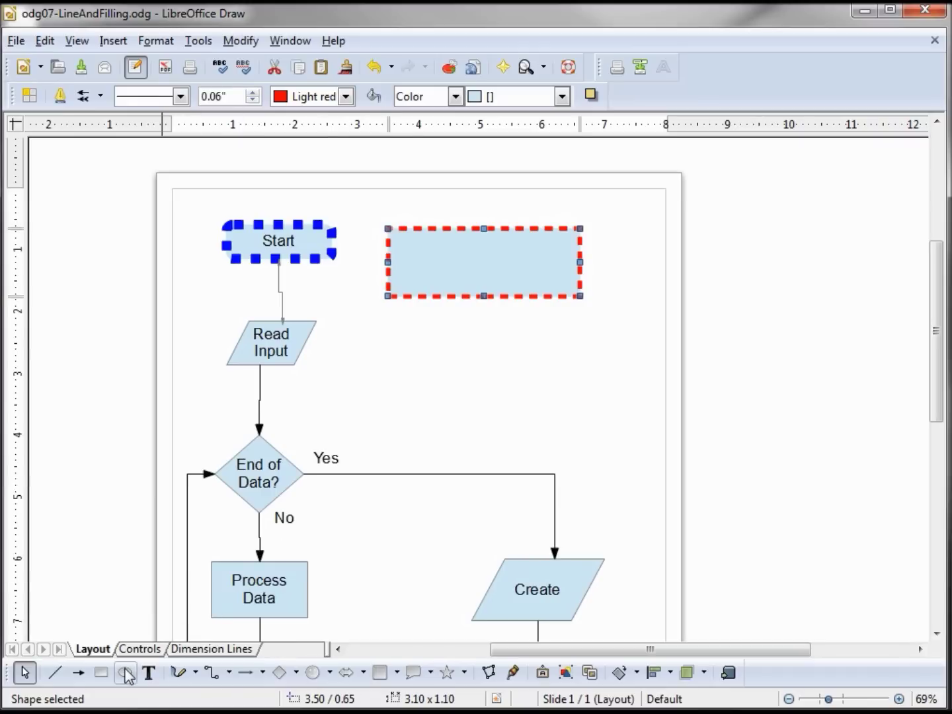
pyautogui.click(279, 673)
pyautogui.moveTo(399, 364); pyautogui.dragTo(531, 420)
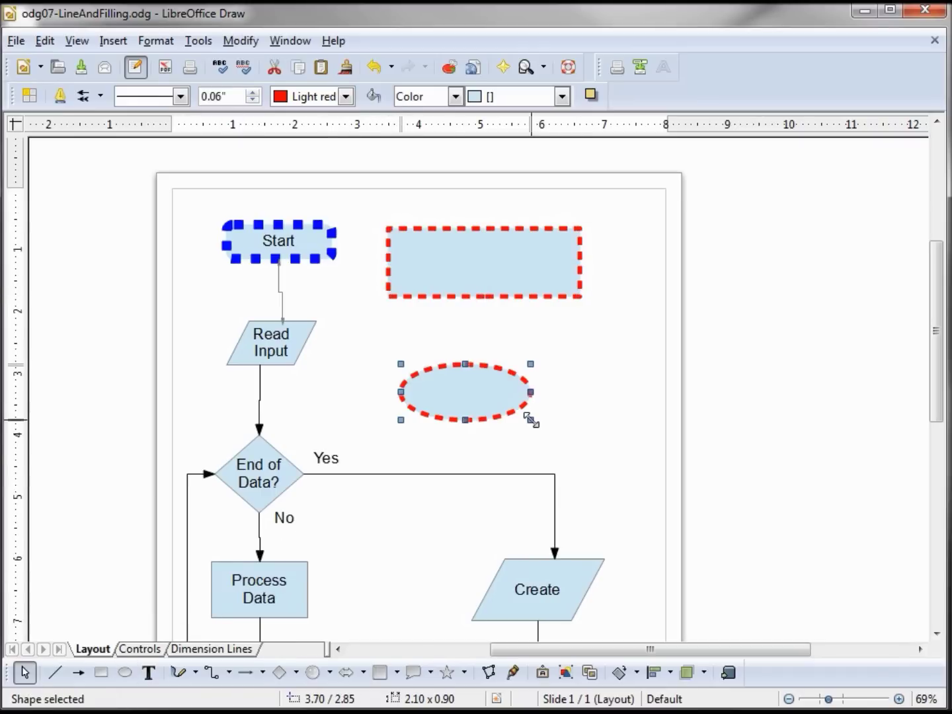
pyautogui.press('Delete')
pyautogui.click(523, 265)
pyautogui.press('Delete')
pyautogui.hotkey('ctrl', 'z')
pyautogui.moveTo(193, 197)
pyautogui.mouseDown()
pyautogui.moveTo(191, 282)
pyautogui.moveTo(340, 417)
pyautogui.moveTo(373, 409)
pyautogui.mouseUp()
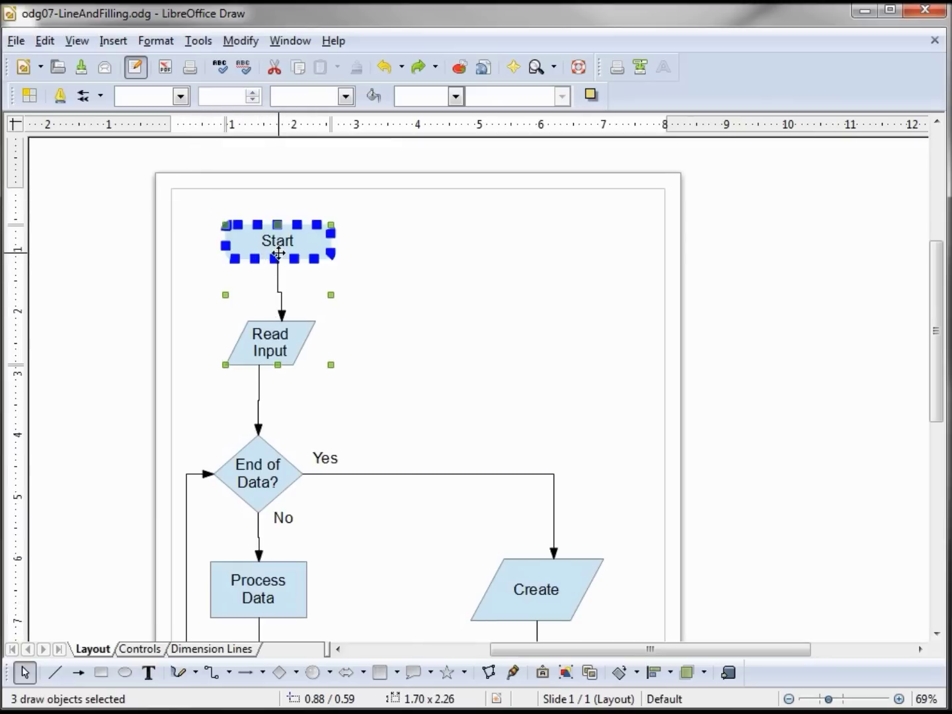
# - Colour the Start, Read Input and connector lines Red 3, leaving the width at 0.00"
pyautogui.click(345, 98)
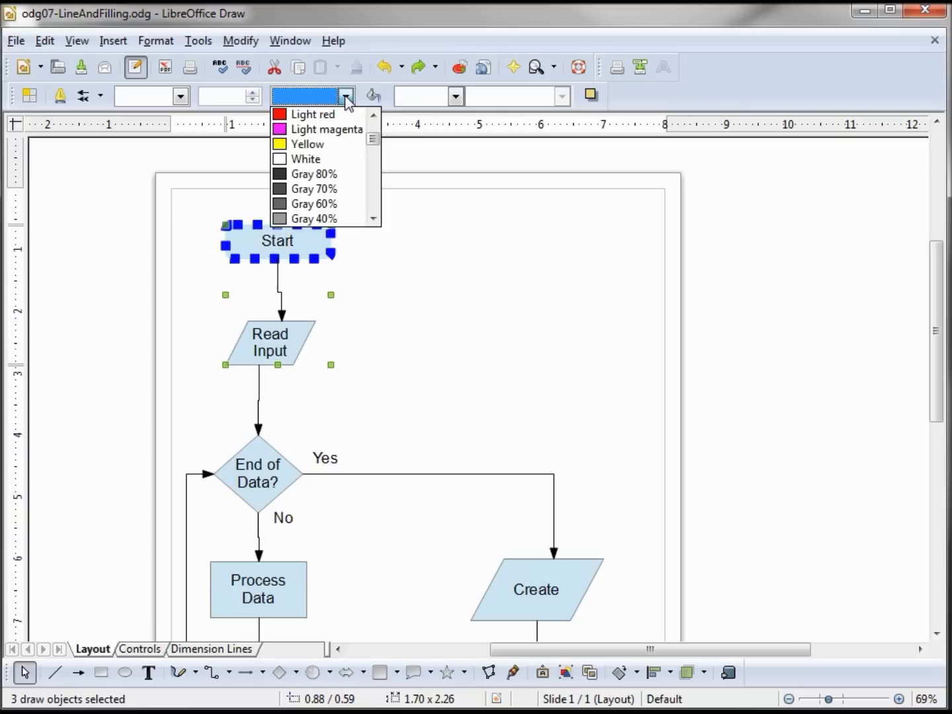
pyautogui.click(373, 218)
pyautogui.click(374, 218)
pyautogui.click(373, 218)
pyautogui.click(373, 218)
pyautogui.click(373, 218)
pyautogui.click(374, 219)
pyautogui.click(373, 217)
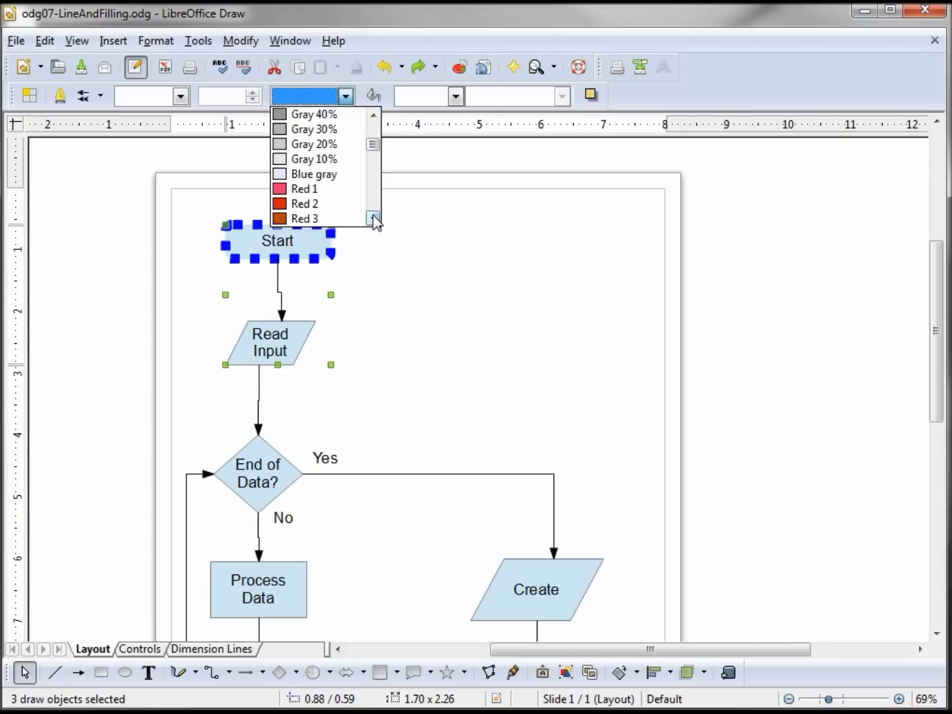
pyautogui.click(374, 218)
pyautogui.click(322, 205)
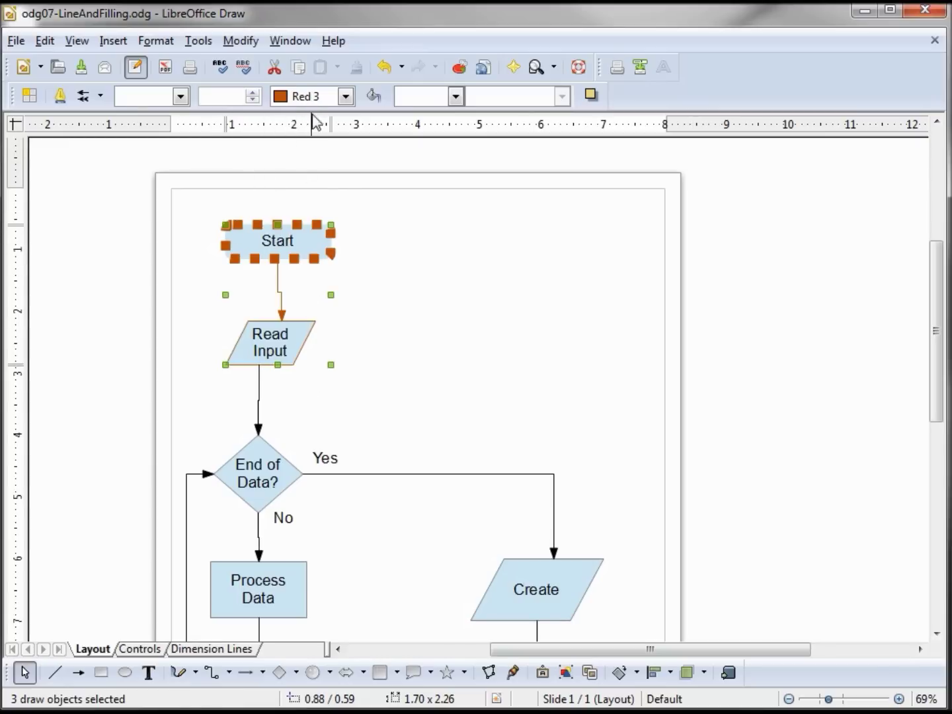
pyautogui.click(250, 103)
pyautogui.click(252, 100)
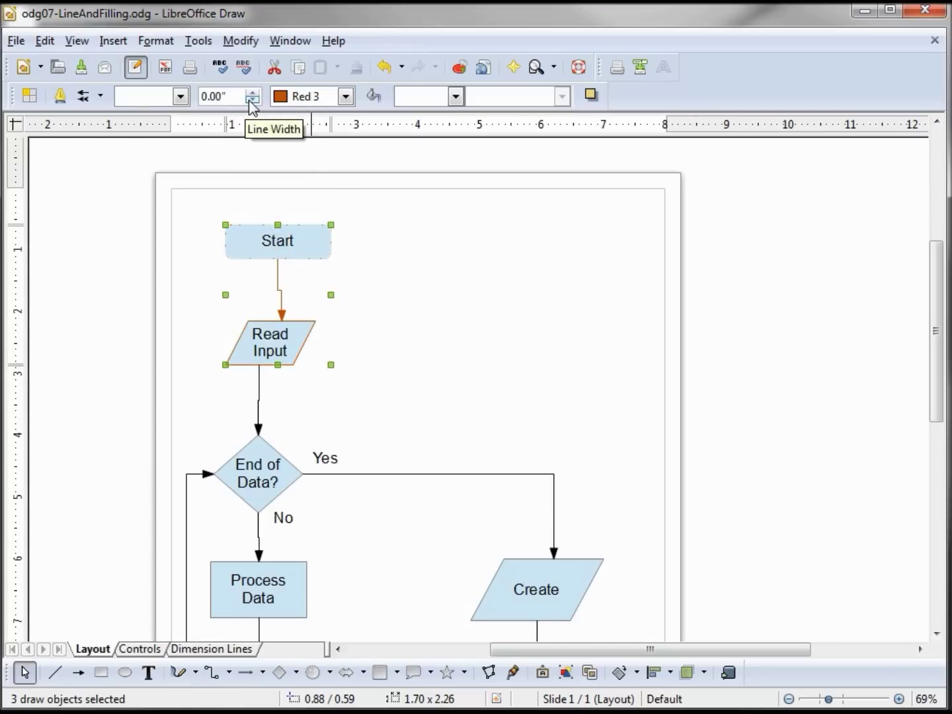
pyautogui.click(181, 97)
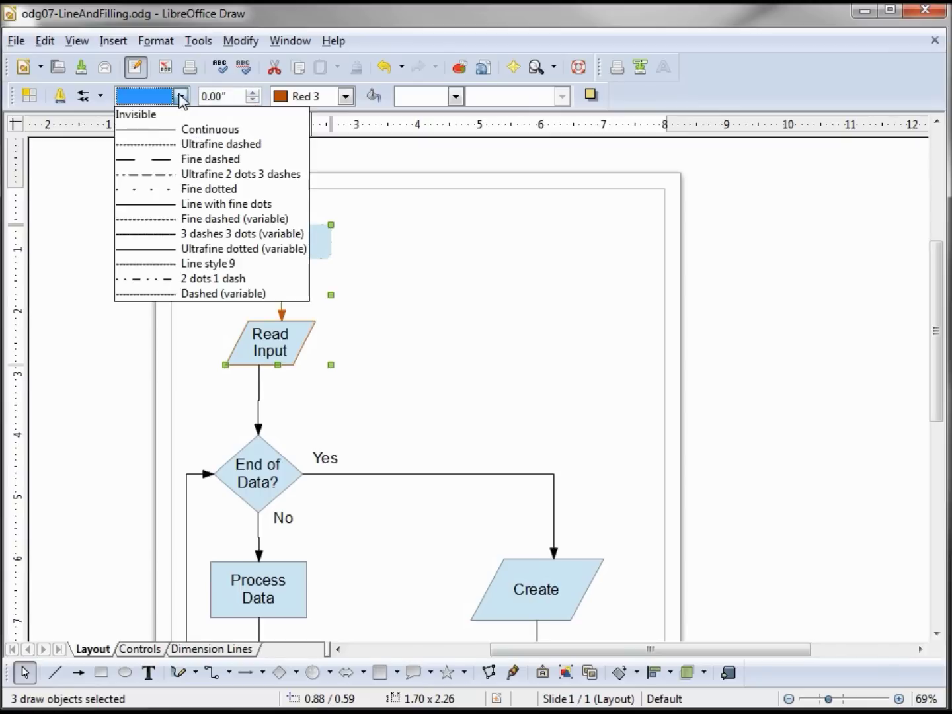
pyautogui.click(204, 160)
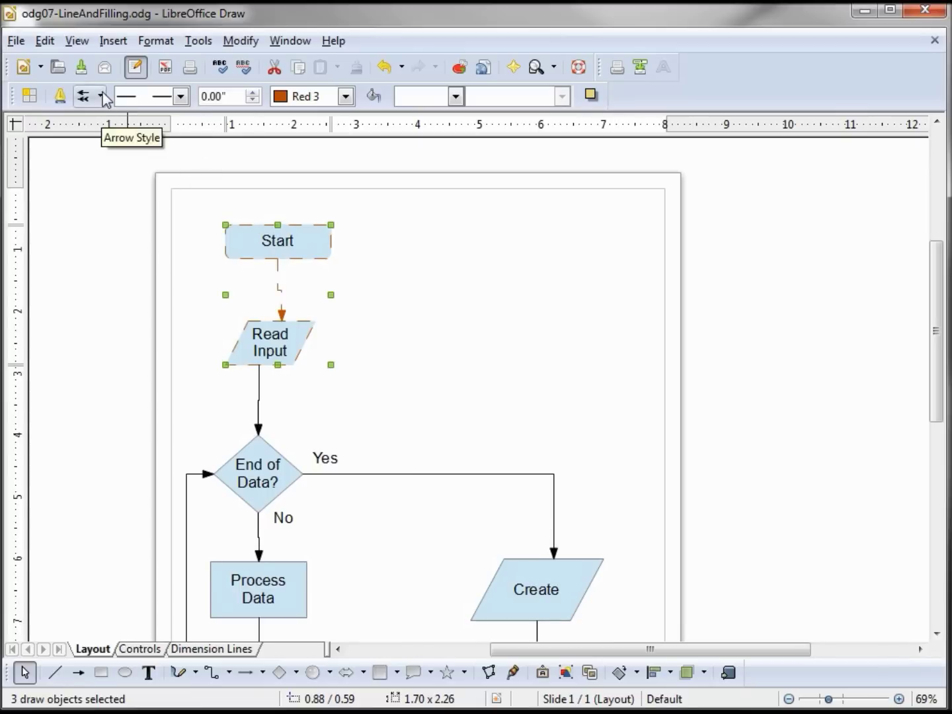
pyautogui.click(84, 97)
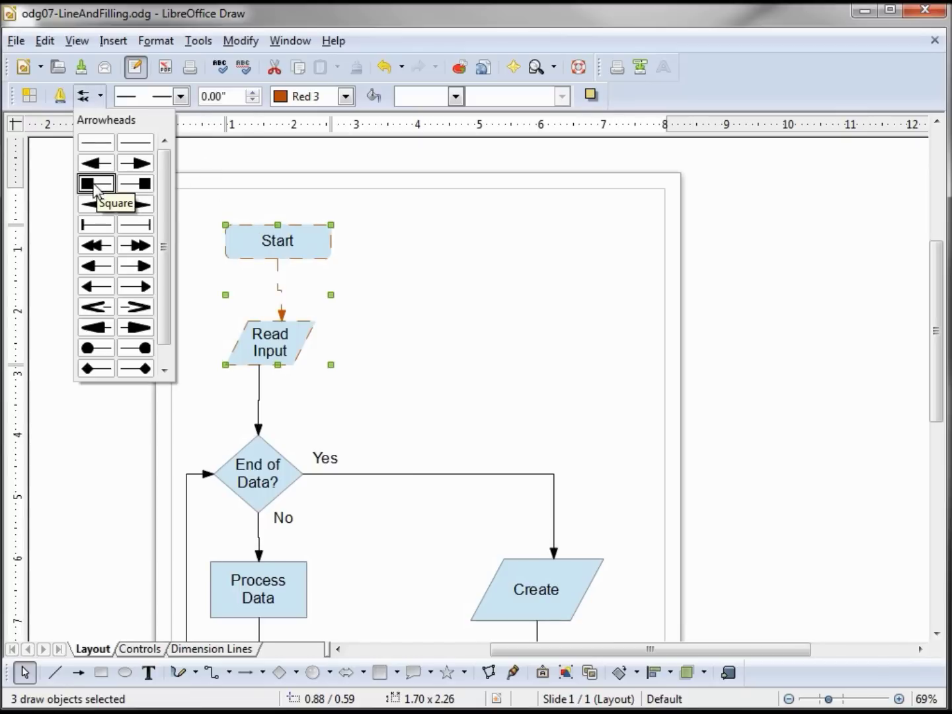
pyautogui.click(96, 186)
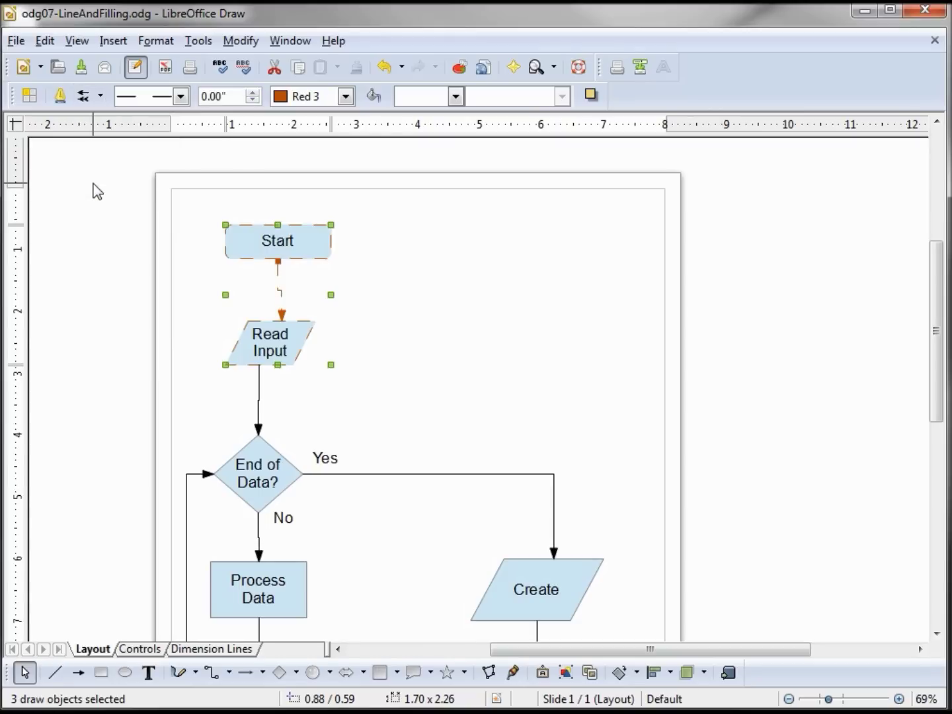
pyautogui.click(94, 95)
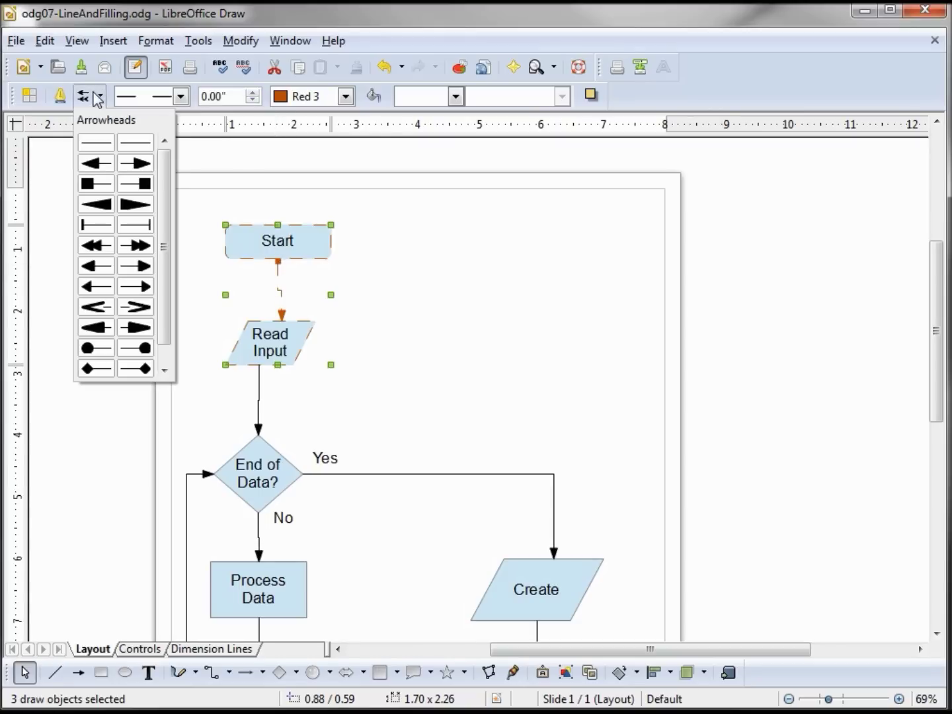
pyautogui.click(135, 205)
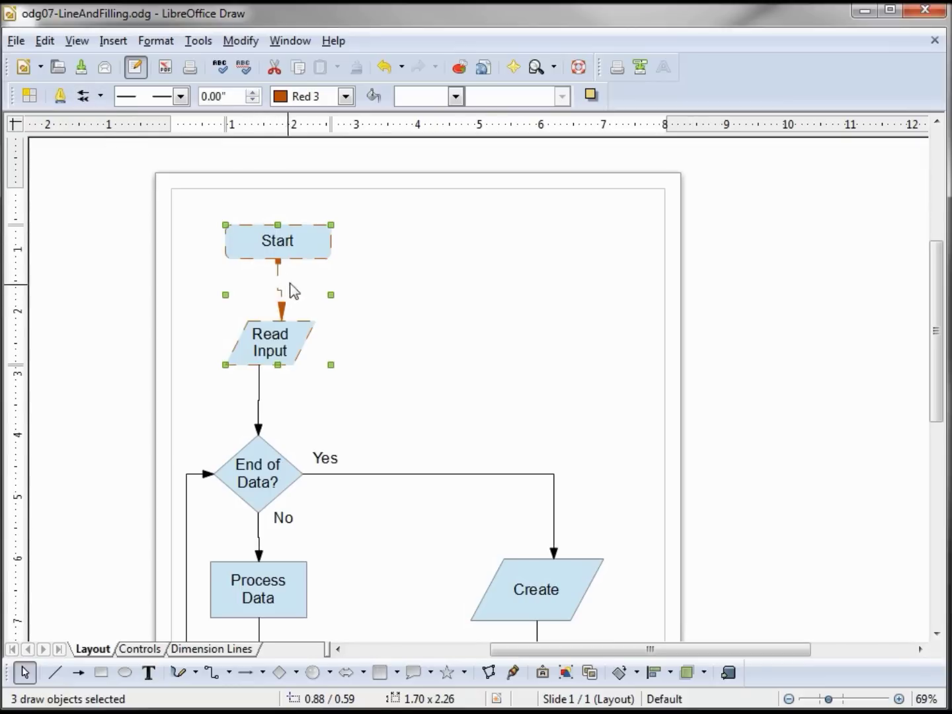
pyautogui.click(98, 99)
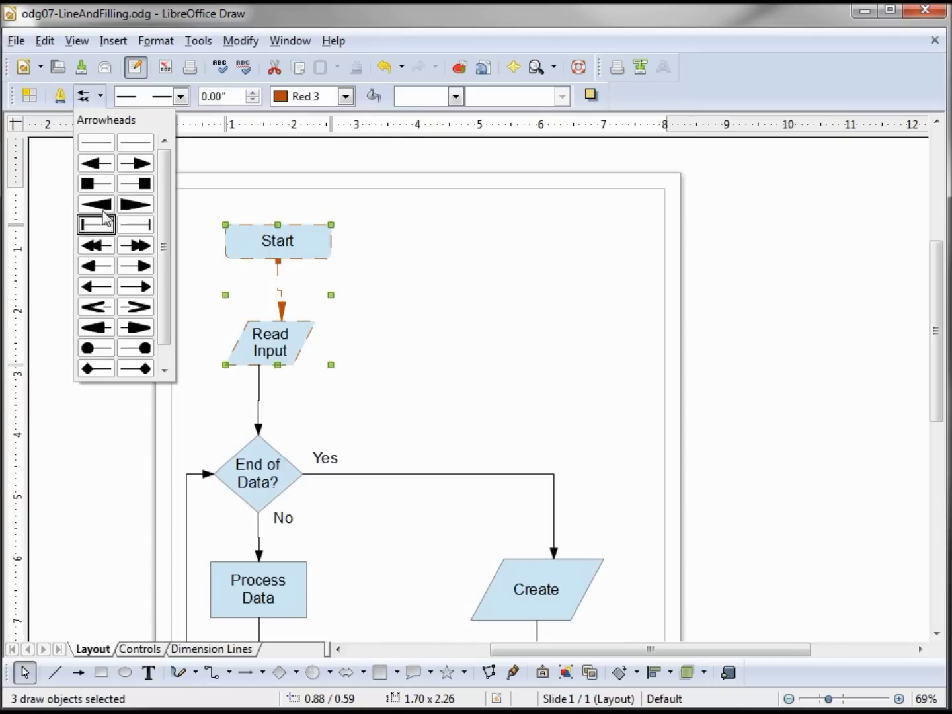
pyautogui.click(237, 211)
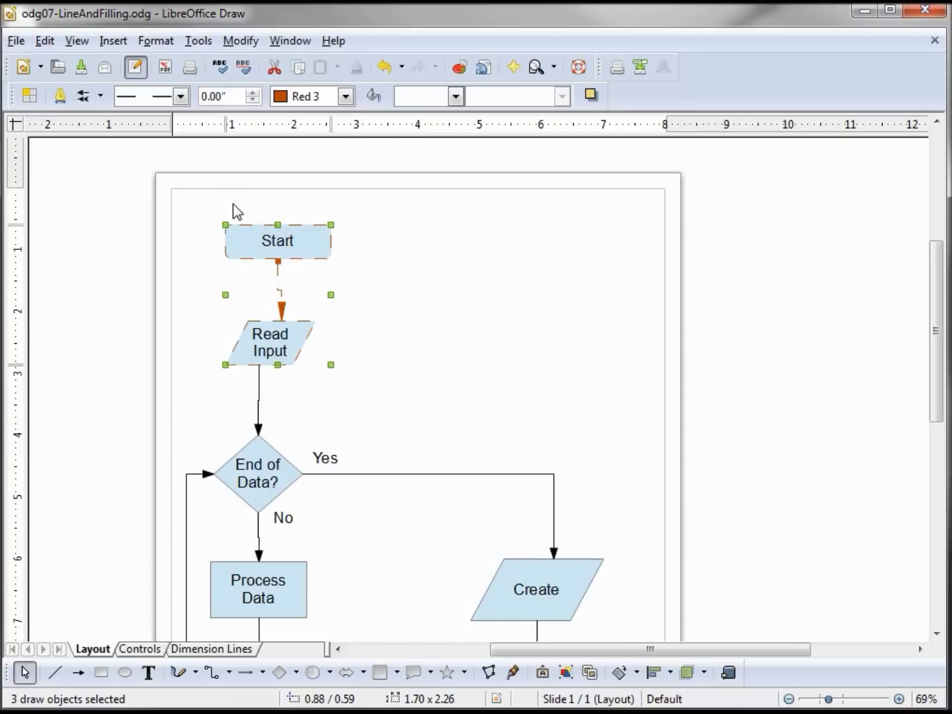
pyautogui.click(181, 99)
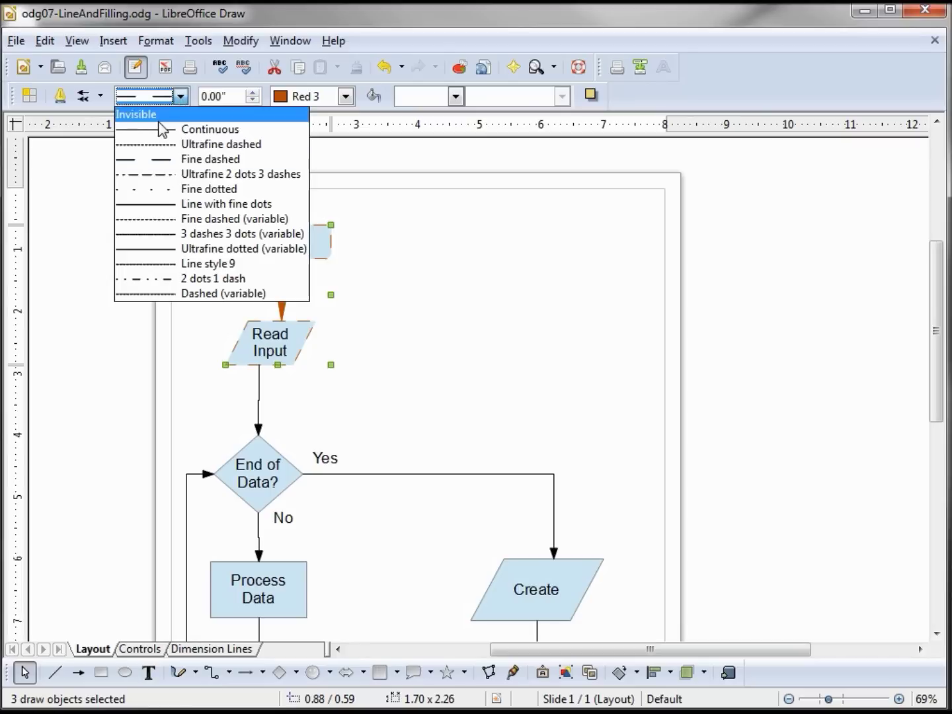
pyautogui.click(159, 119)
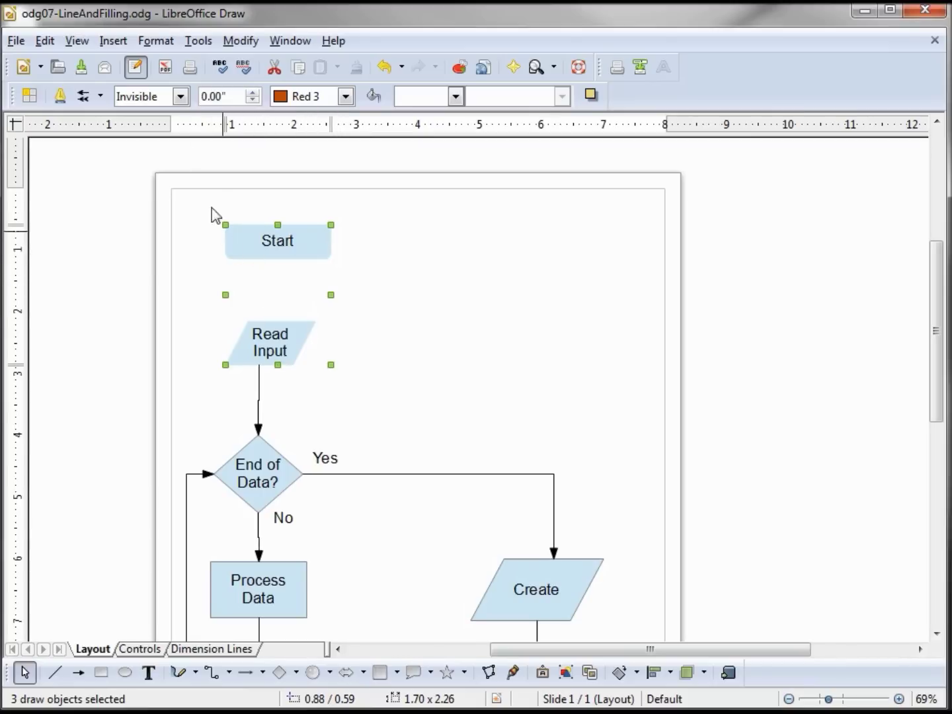
pyautogui.click(180, 97)
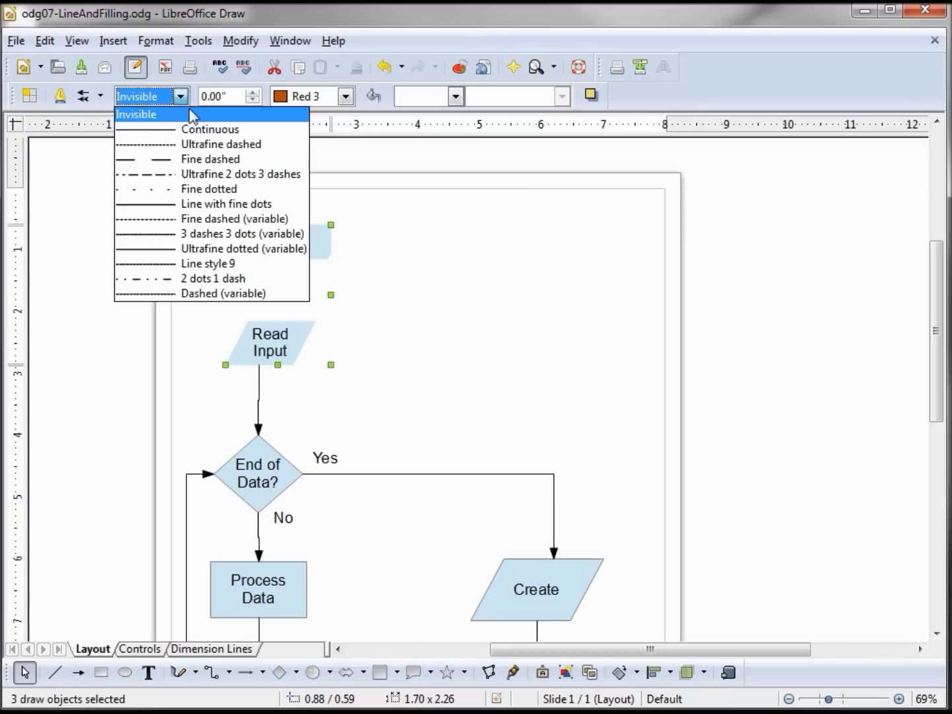
pyautogui.click(210, 160)
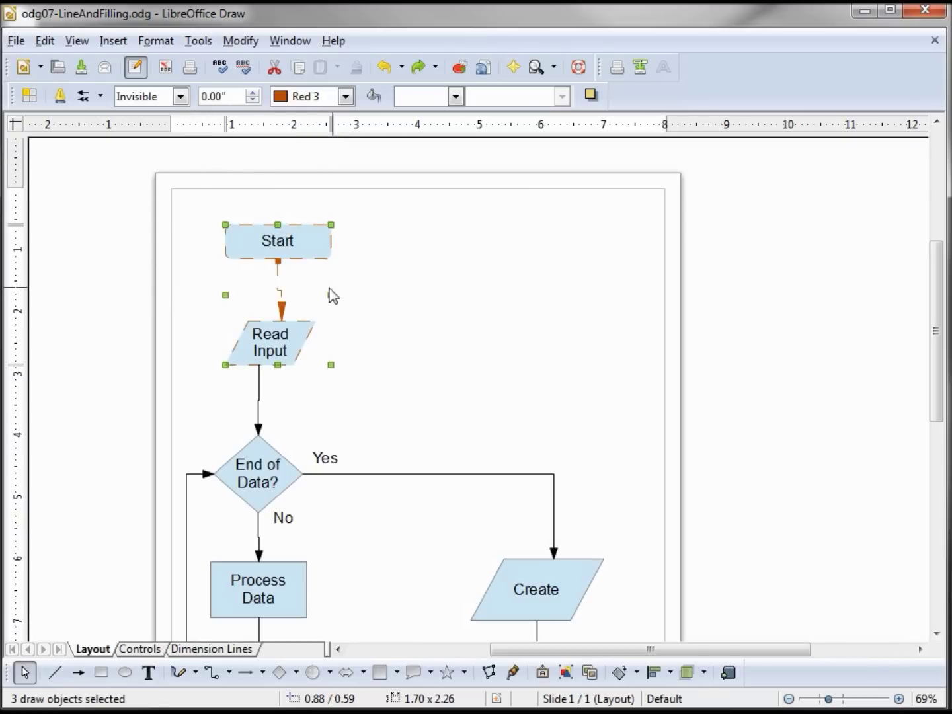
pyautogui.click(400, 274)
pyautogui.moveTo(206, 218); pyautogui.dragTo(380, 289)
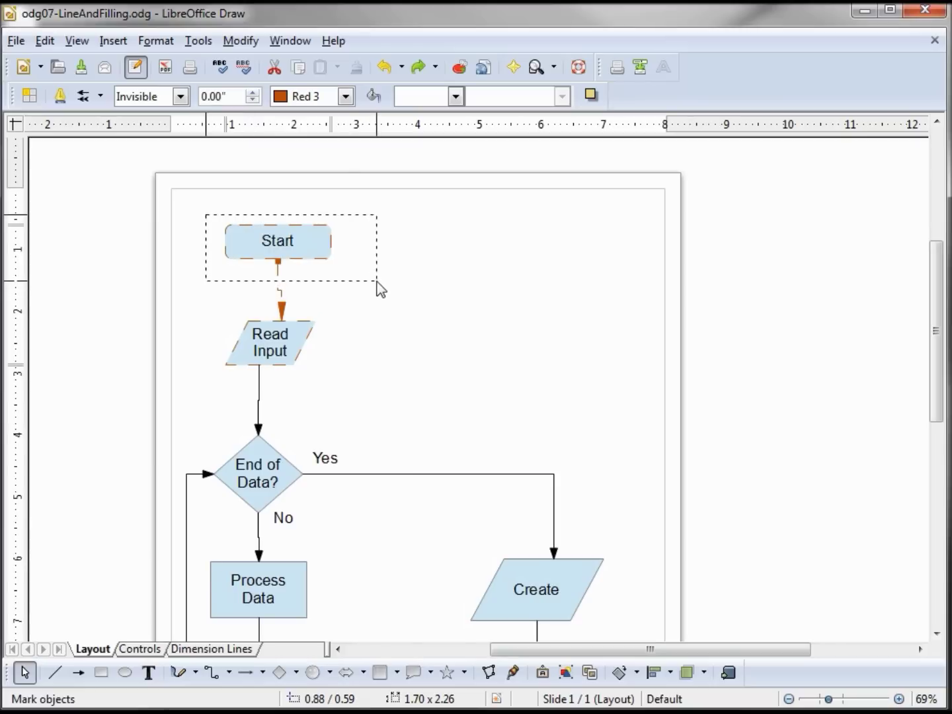
pyautogui.click(180, 96)
pyautogui.click(180, 117)
pyautogui.moveTo(191, 299); pyautogui.dragTo(366, 400)
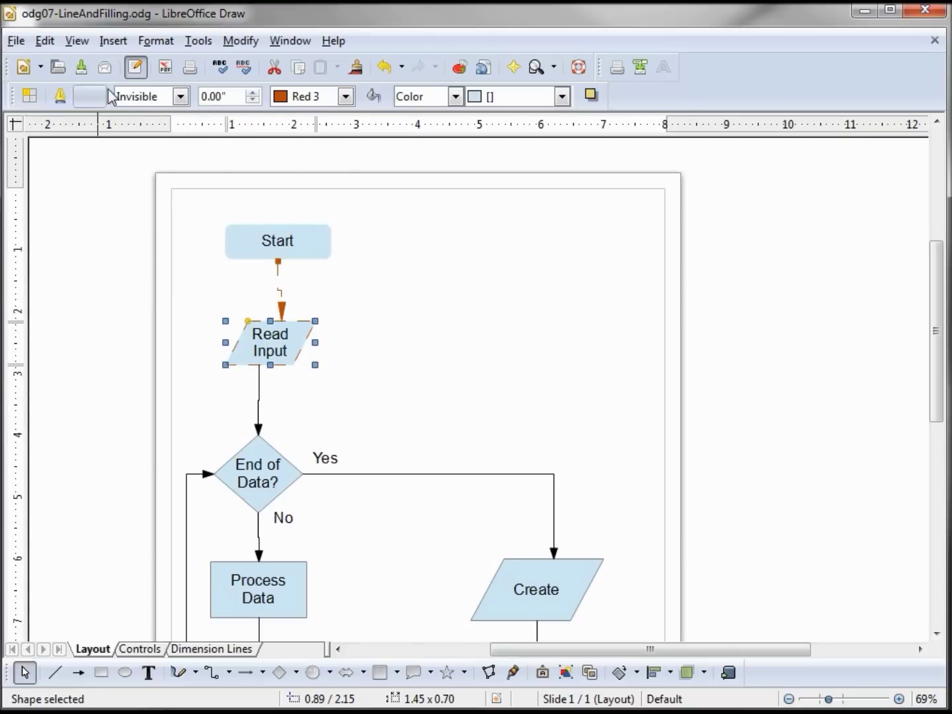
pyautogui.click(180, 97)
pyautogui.click(187, 114)
pyautogui.click(384, 312)
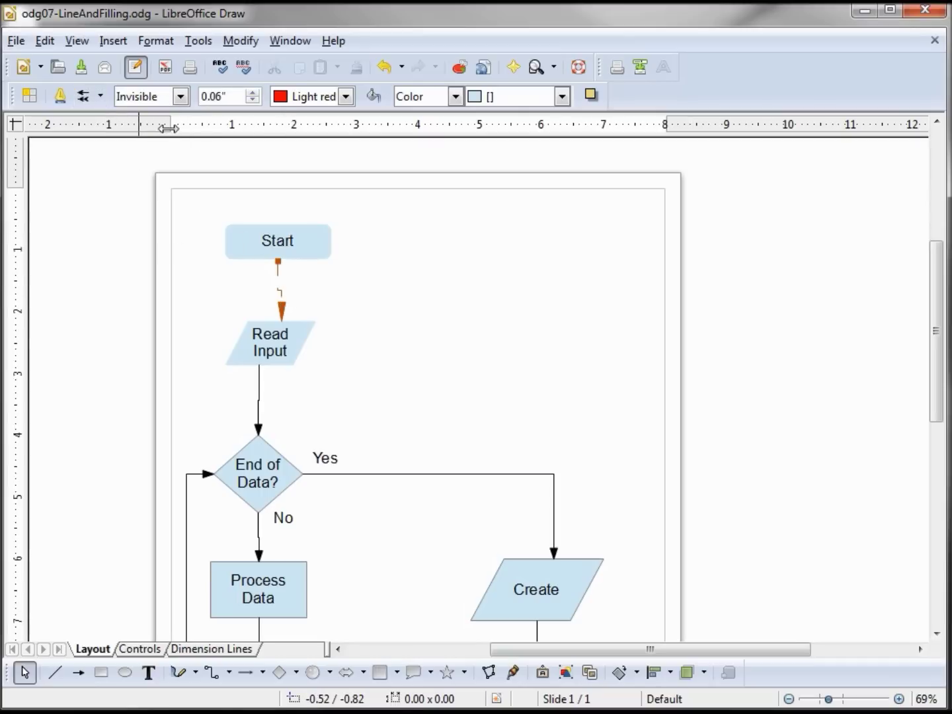
pyautogui.moveTo(201, 216)
pyautogui.mouseDown()
pyautogui.moveTo(200, 332)
pyautogui.moveTo(367, 374)
pyautogui.mouseUp()
pyautogui.click(180, 97)
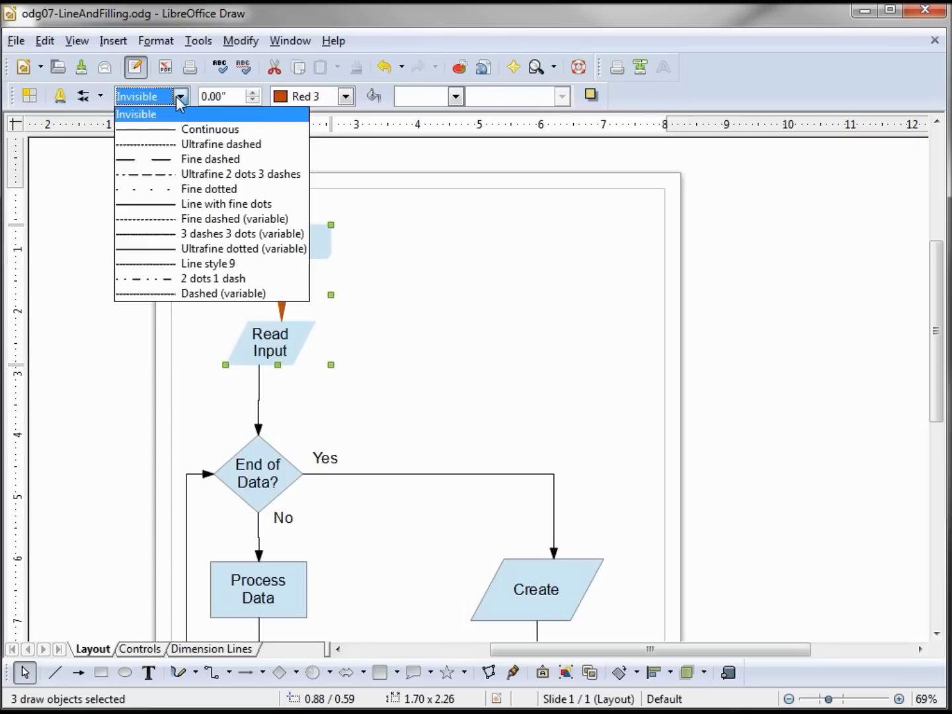
pyautogui.click(160, 165)
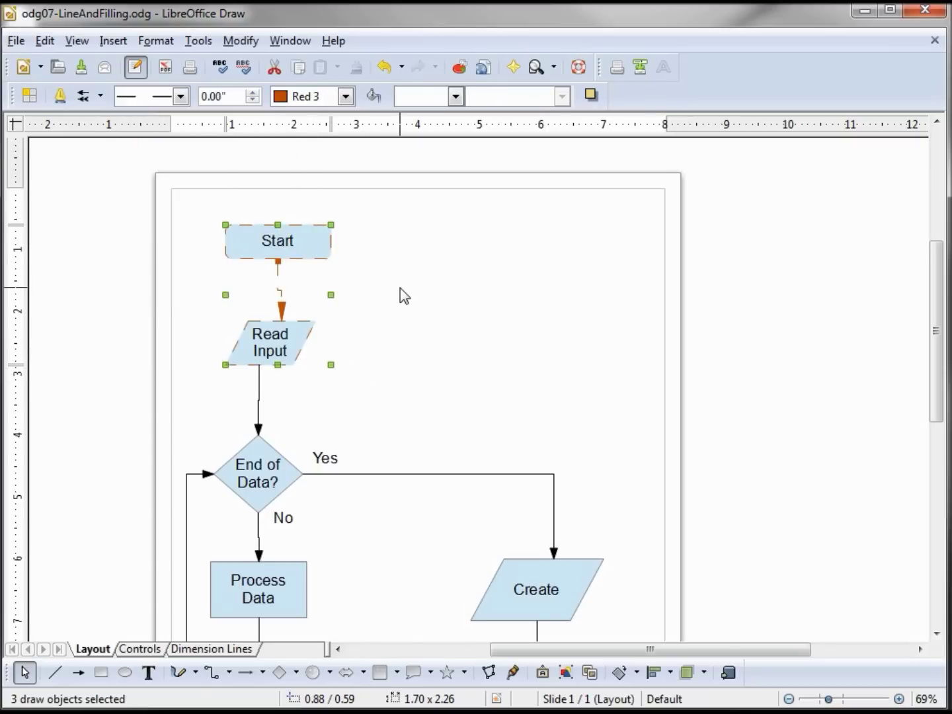
# - In the Line dialog, set Continuous style and 80% transparency for the three objects
pyautogui.click(58, 98)
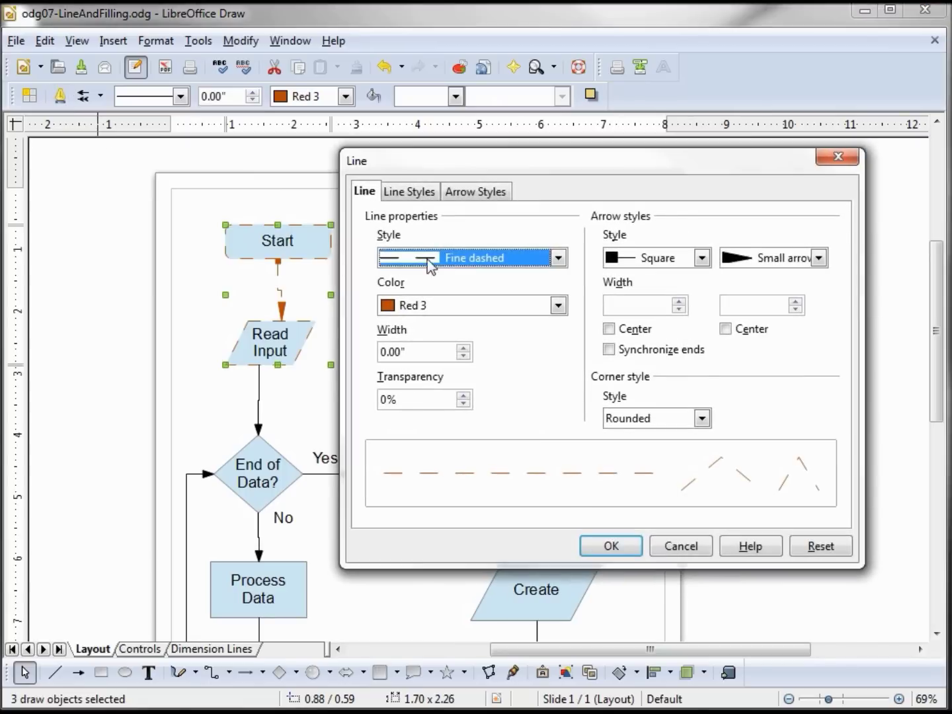
pyautogui.click(557, 259)
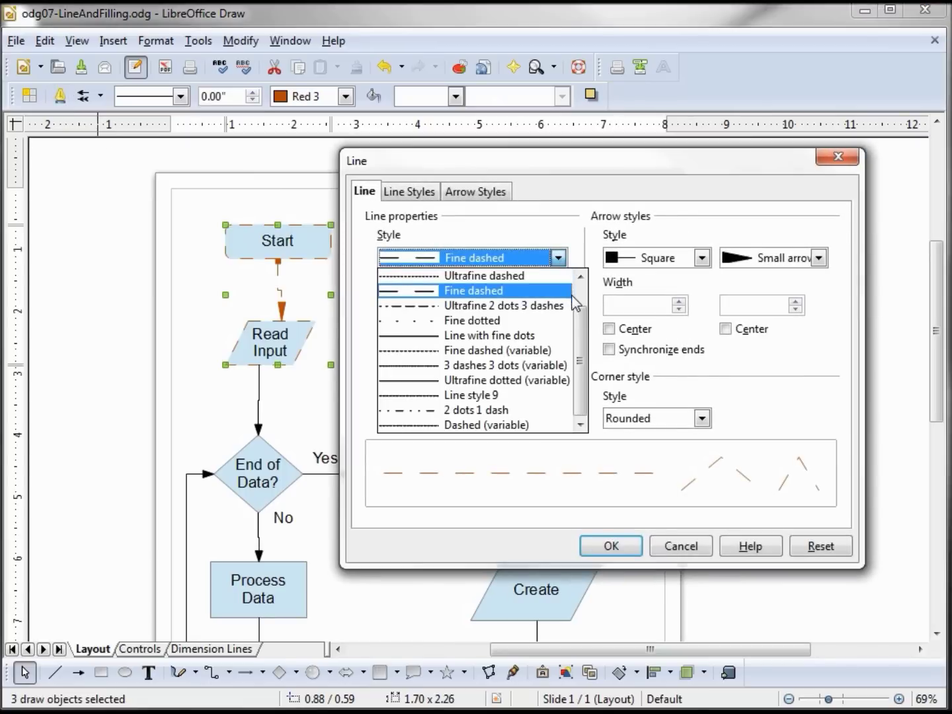
pyautogui.scroll(2, 581, 322)
pyautogui.click(532, 293)
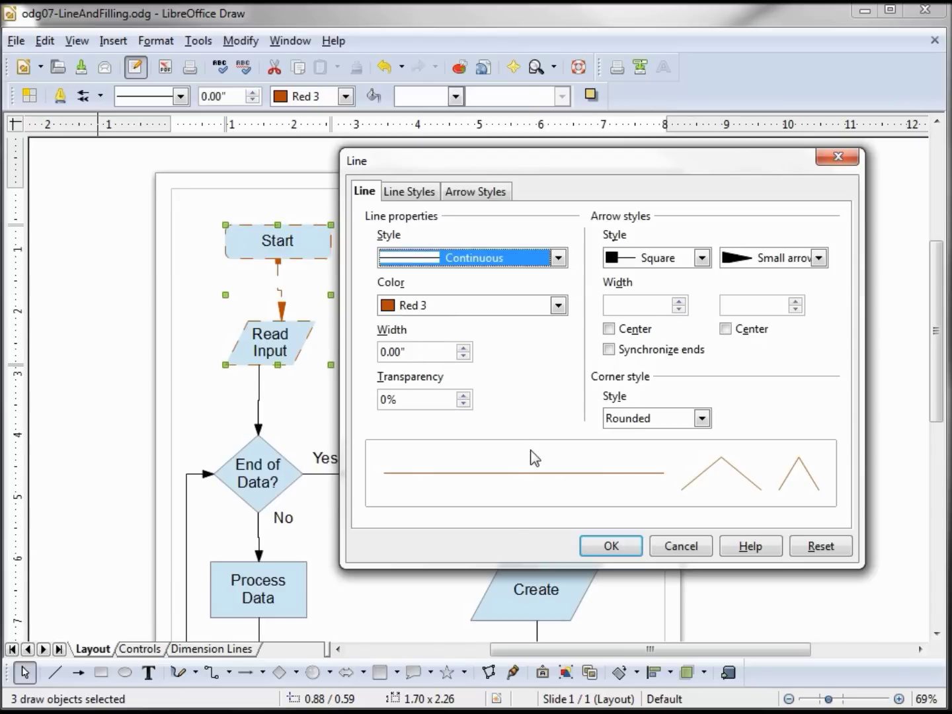
pyautogui.click(428, 400)
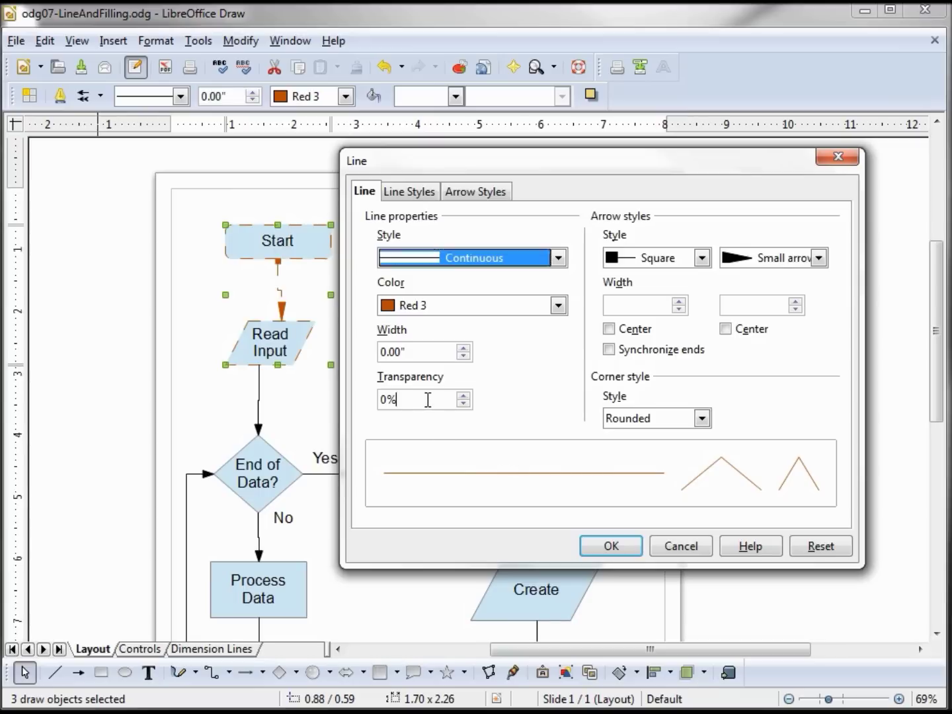
pyautogui.press('Tab')
pyautogui.click(416, 400)
pyautogui.moveTo(416, 399); pyautogui.dragTo(376, 398)
pyautogui.write('80')
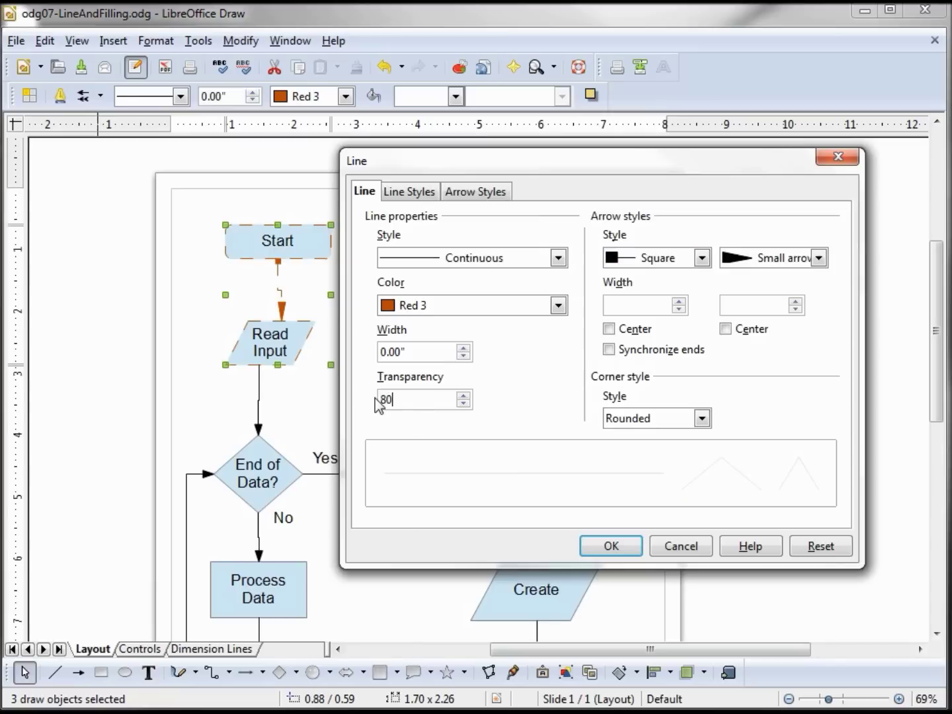
pyautogui.press('Tab')
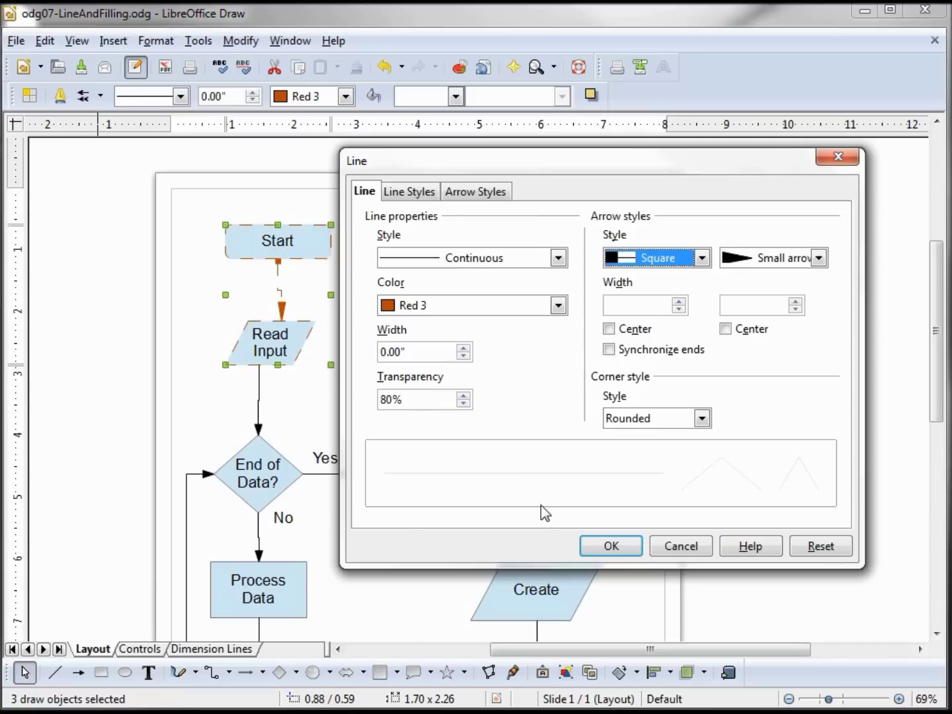
pyautogui.click(609, 547)
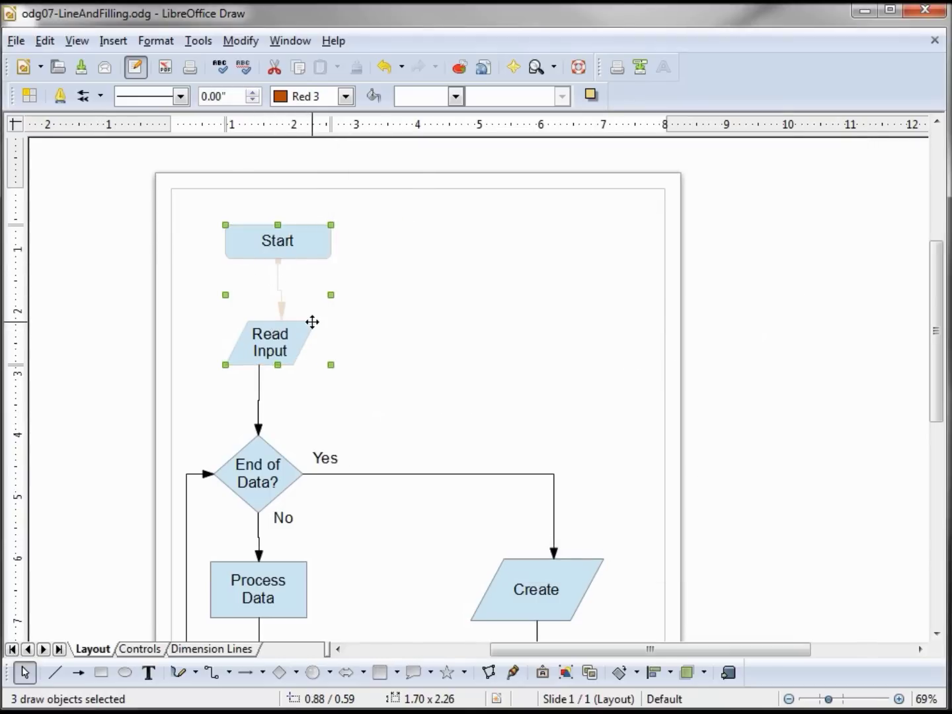
# - Reopen the Line dialog and set transparency to 0% and width to 0.08"
pyautogui.click(61, 98)
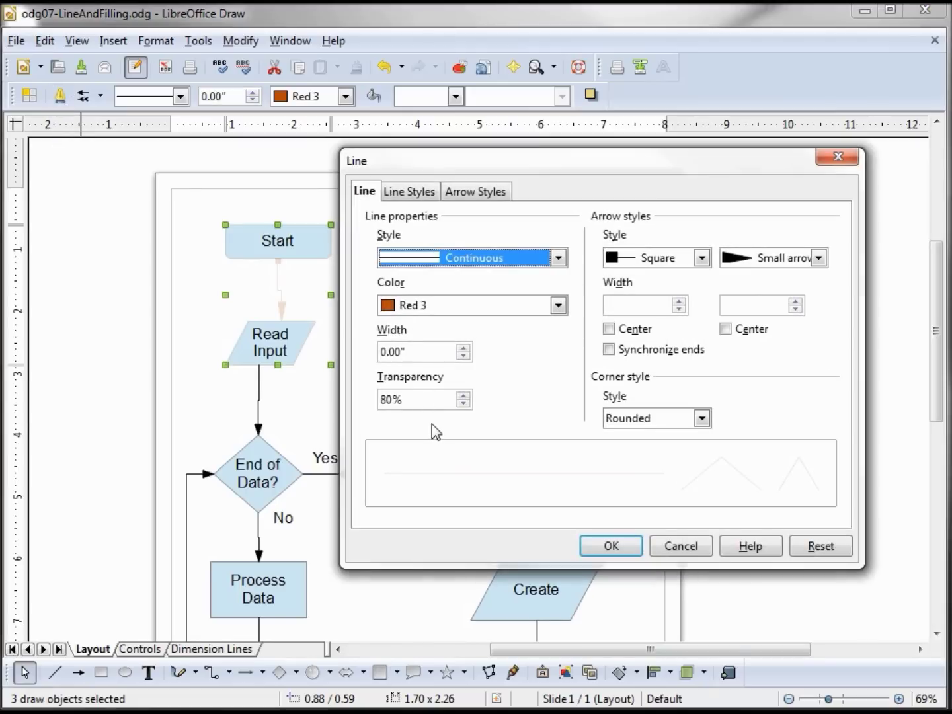
pyautogui.moveTo(417, 399); pyautogui.dragTo(335, 403)
pyautogui.write('0')
pyautogui.press('Tab')
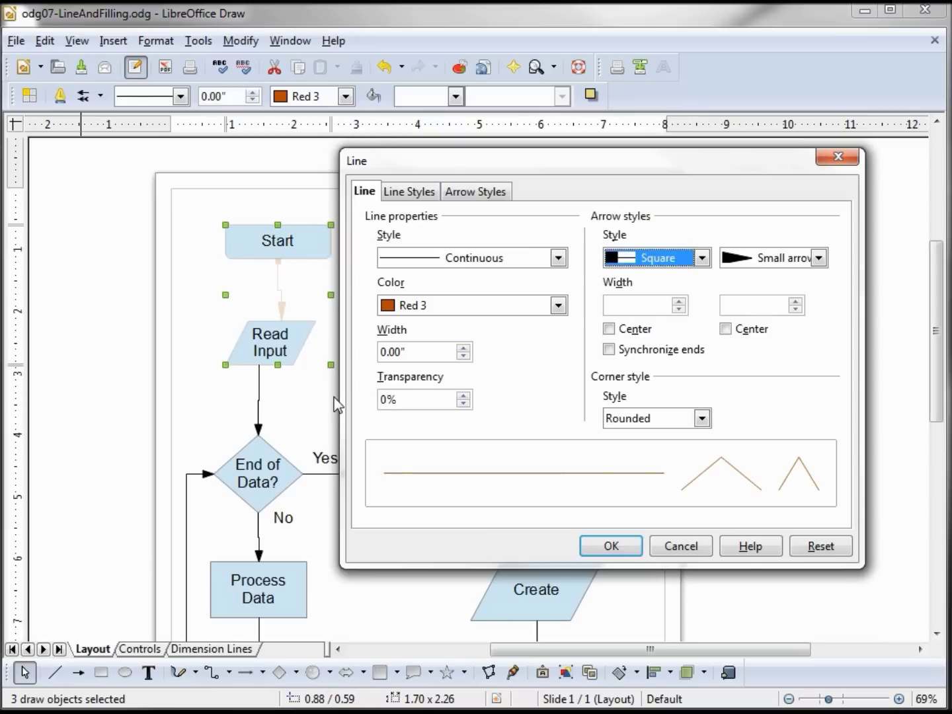
pyautogui.click(464, 349)
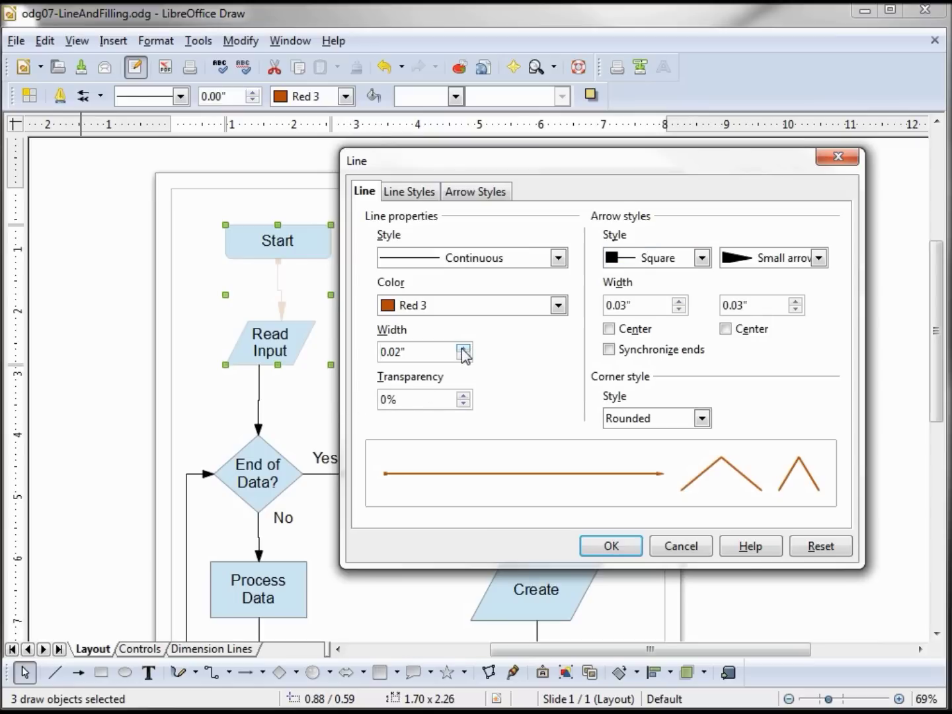
pyautogui.click(463, 349)
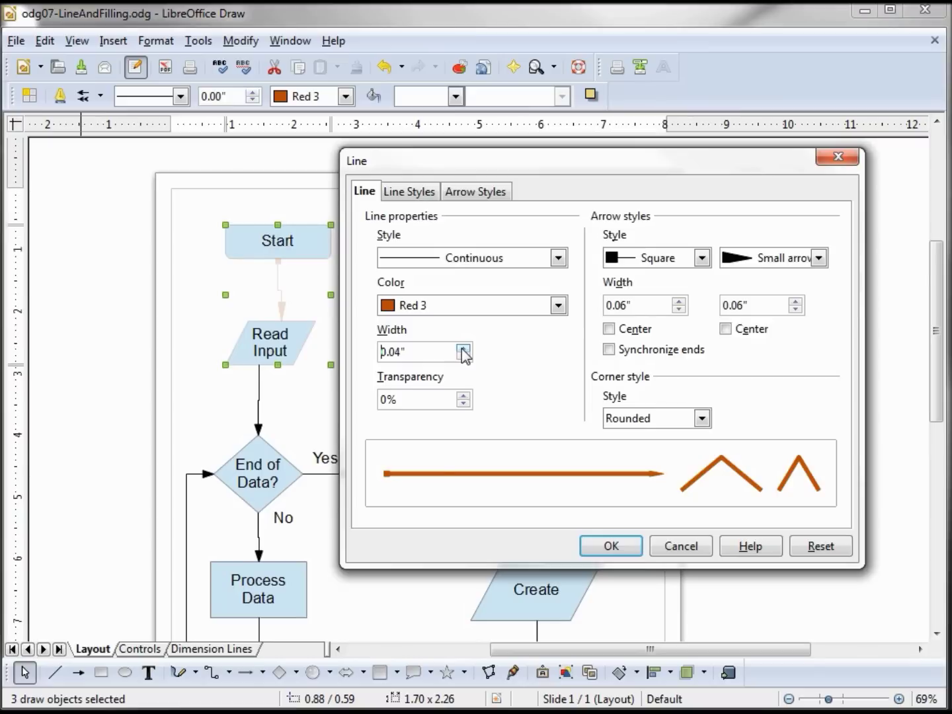
pyautogui.click(463, 349)
pyautogui.click(464, 348)
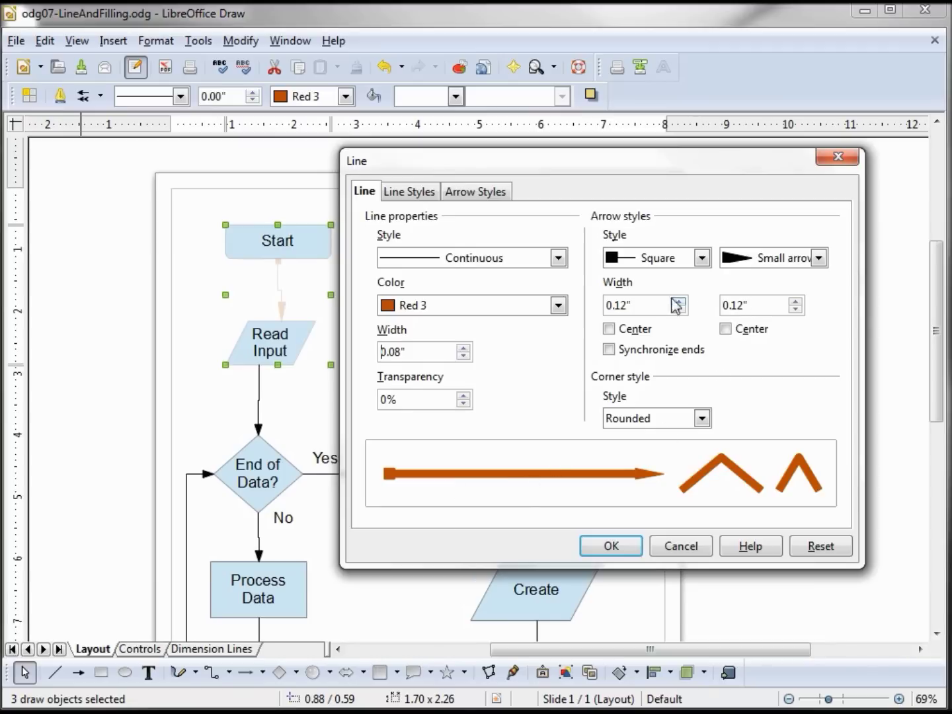
# - Narrow the end arrowhead to 0.10", try a 0.22" dimension-line start arrowhead, and synchronize ends
pyautogui.click(795, 308)
pyautogui.click(795, 307)
pyautogui.click(795, 308)
pyautogui.click(702, 259)
pyautogui.click(676, 306)
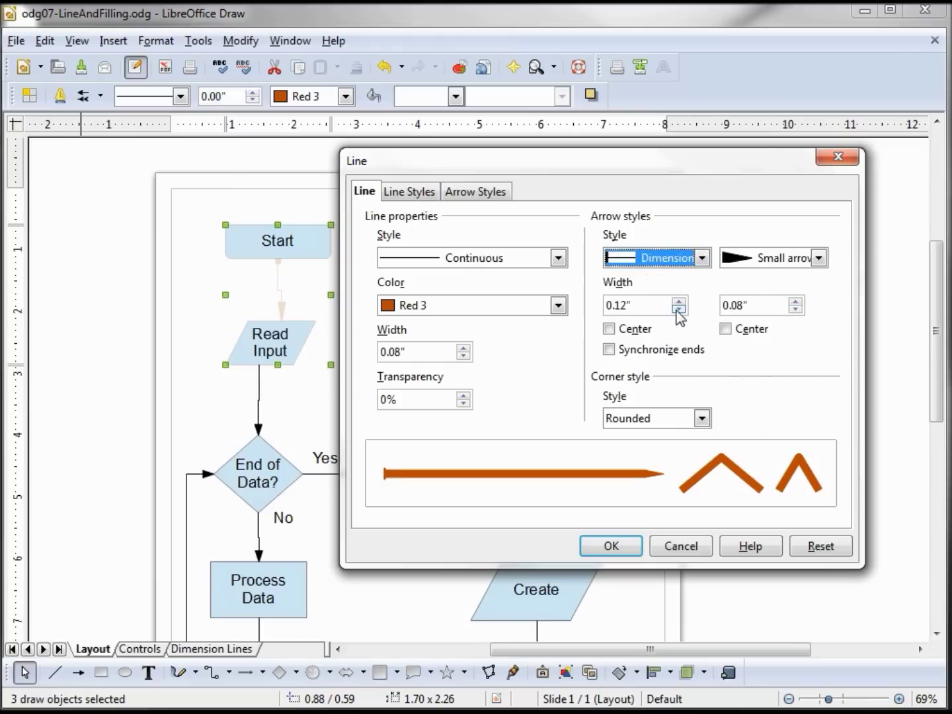
pyautogui.click(679, 301)
pyautogui.click(679, 302)
pyautogui.click(679, 301)
pyautogui.click(679, 301)
pyautogui.click(679, 301)
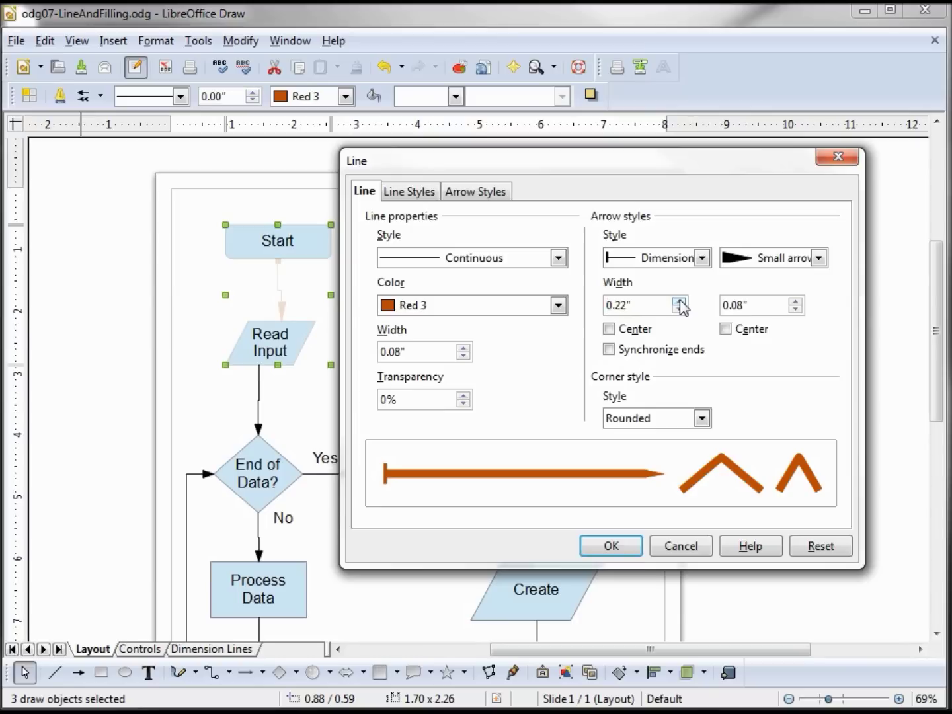
pyautogui.click(614, 353)
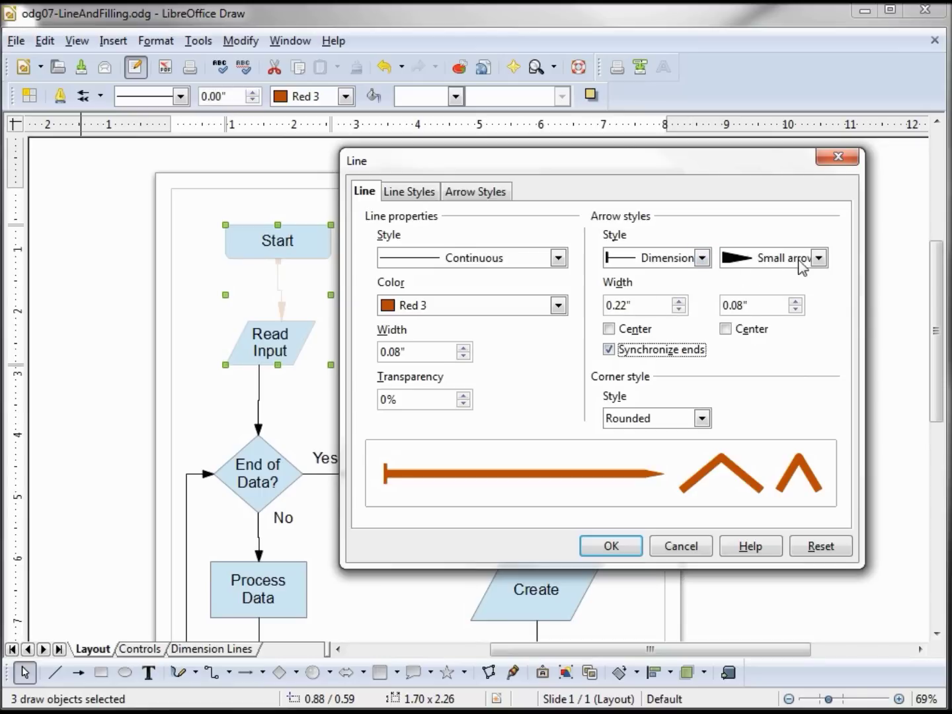
# - Use 0.16" Small arrow heads at both ends, then unsynchronize ends and centre the end arrowhead
pyautogui.click(820, 258)
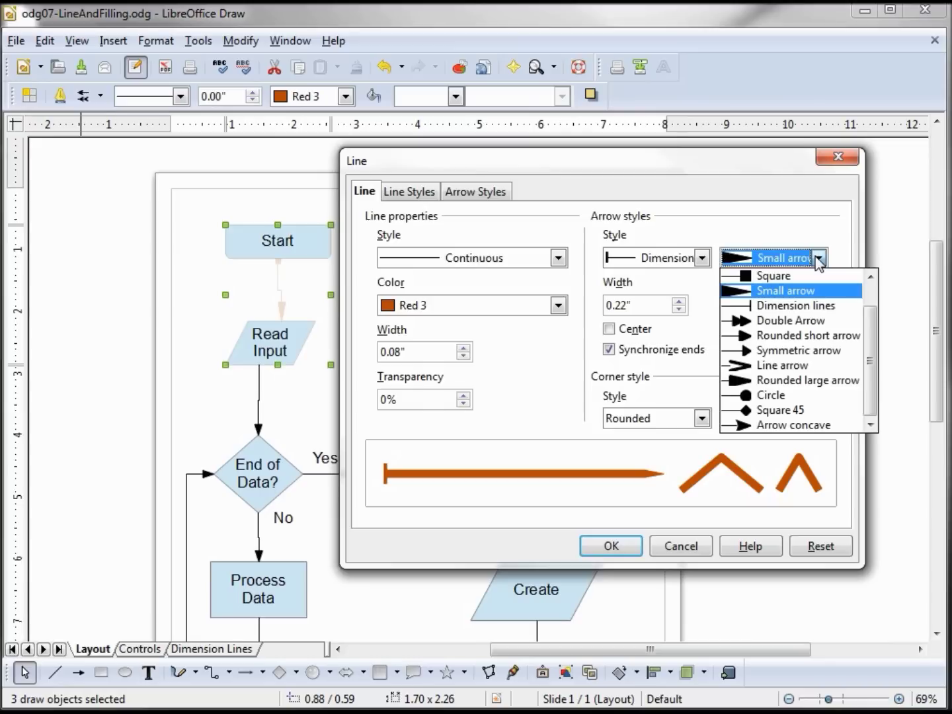
pyautogui.click(804, 292)
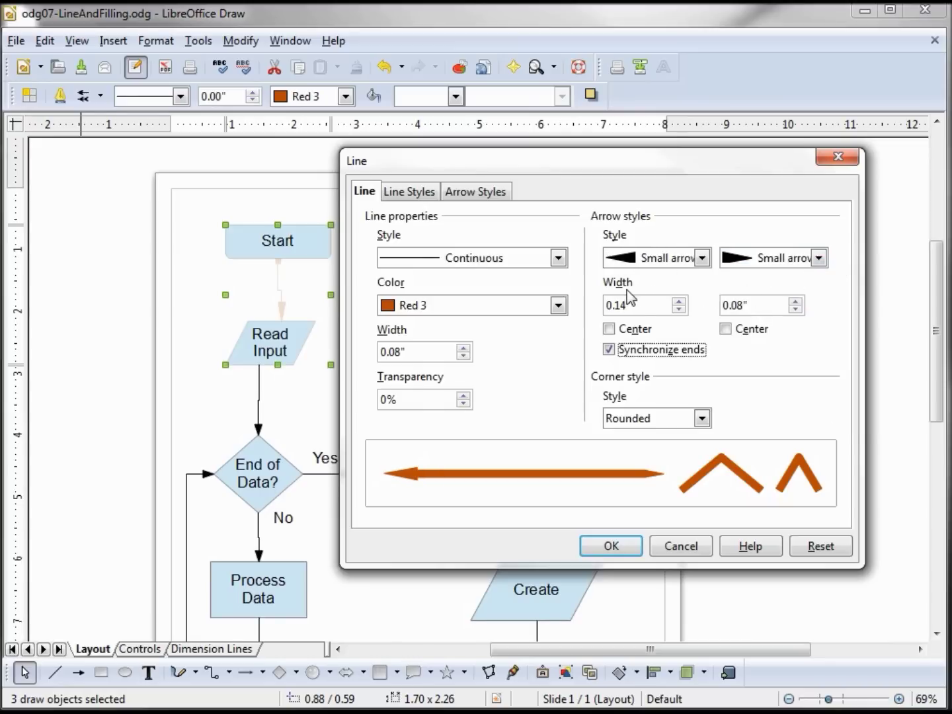
pyautogui.click(679, 306)
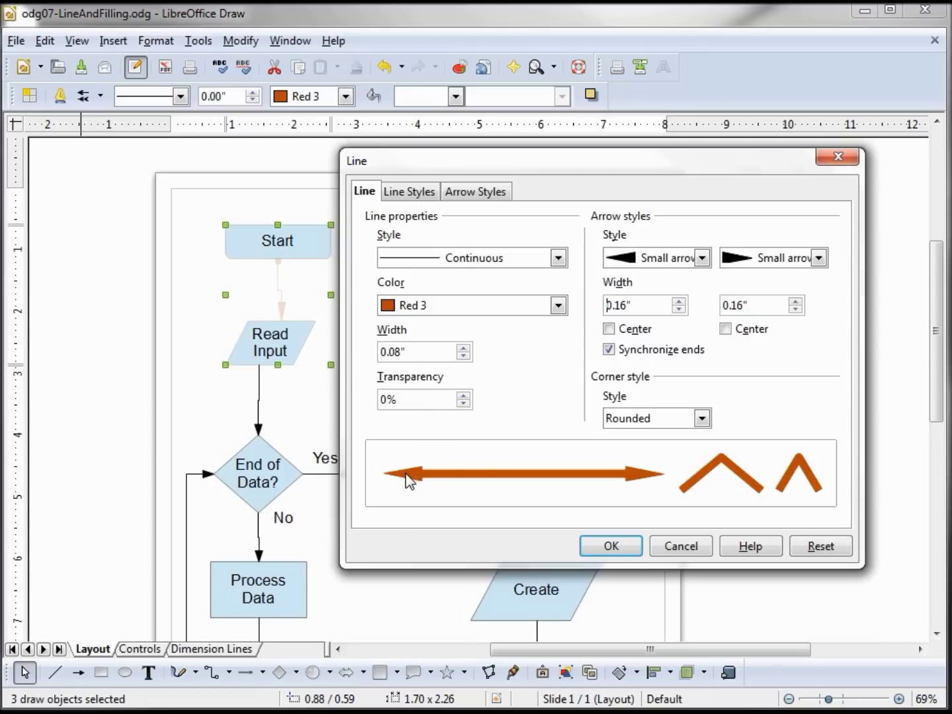
pyautogui.click(609, 349)
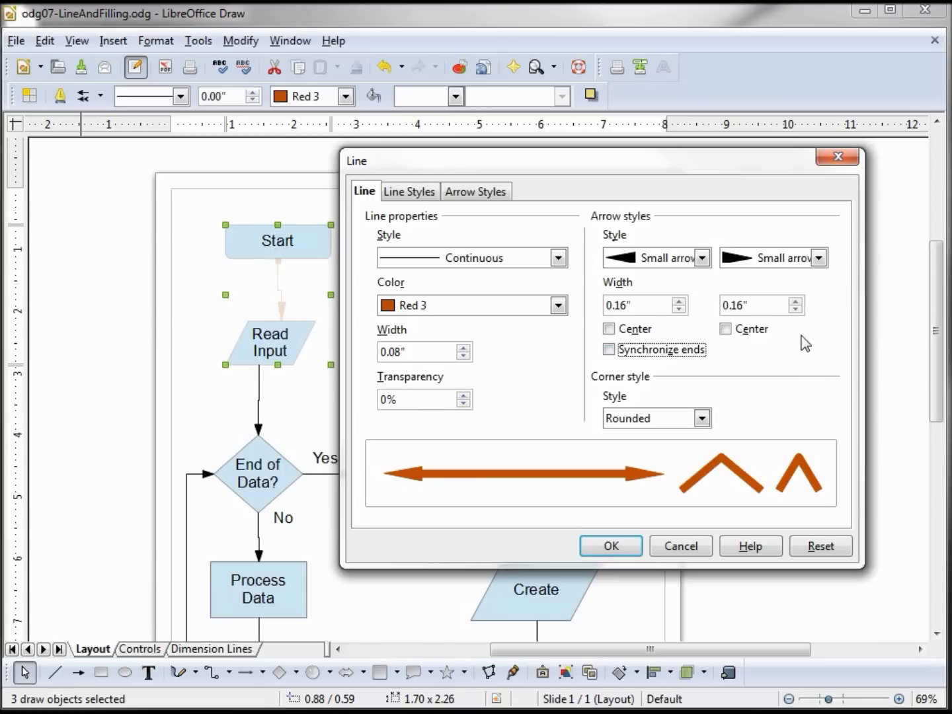
pyautogui.click(725, 329)
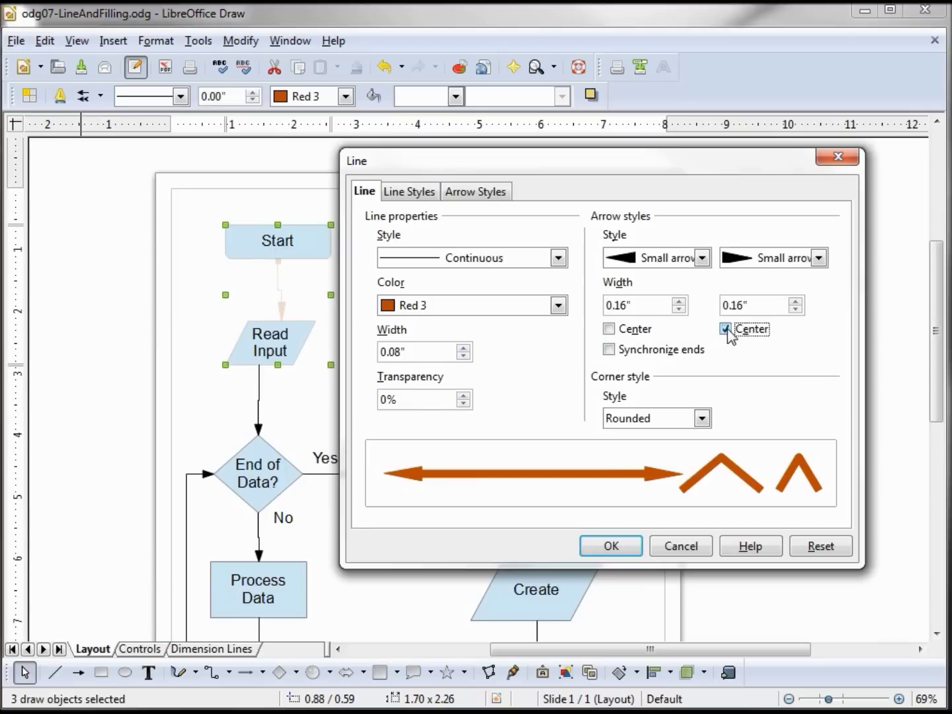
# - Apply the red arrowed line, then reopen the Line dialog and stop centring the end arrowhead
pyautogui.click(610, 546)
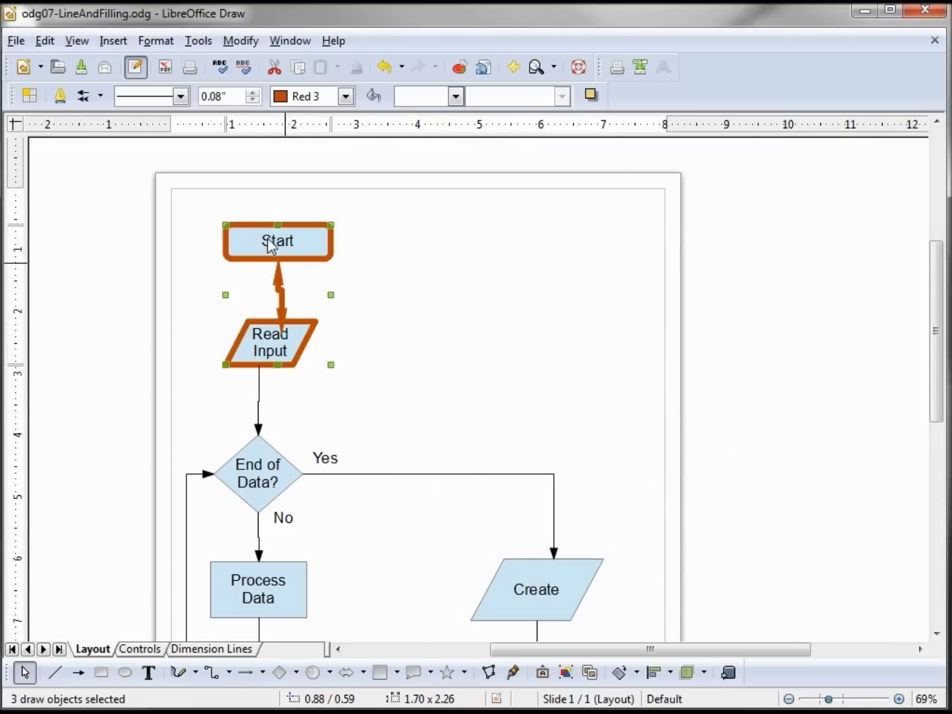
pyautogui.click(60, 96)
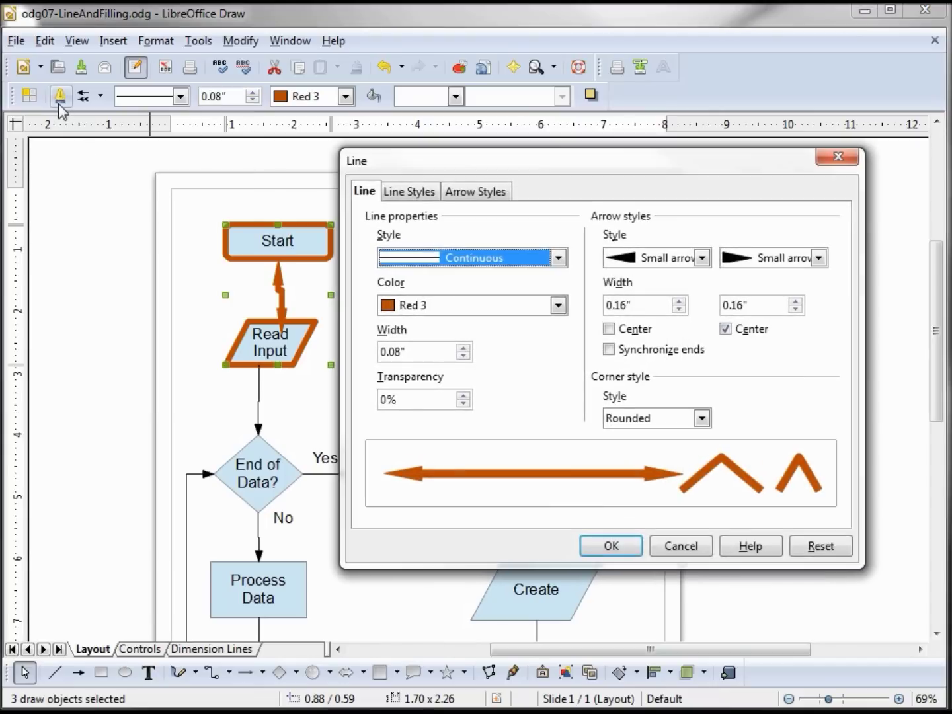
pyautogui.click(724, 331)
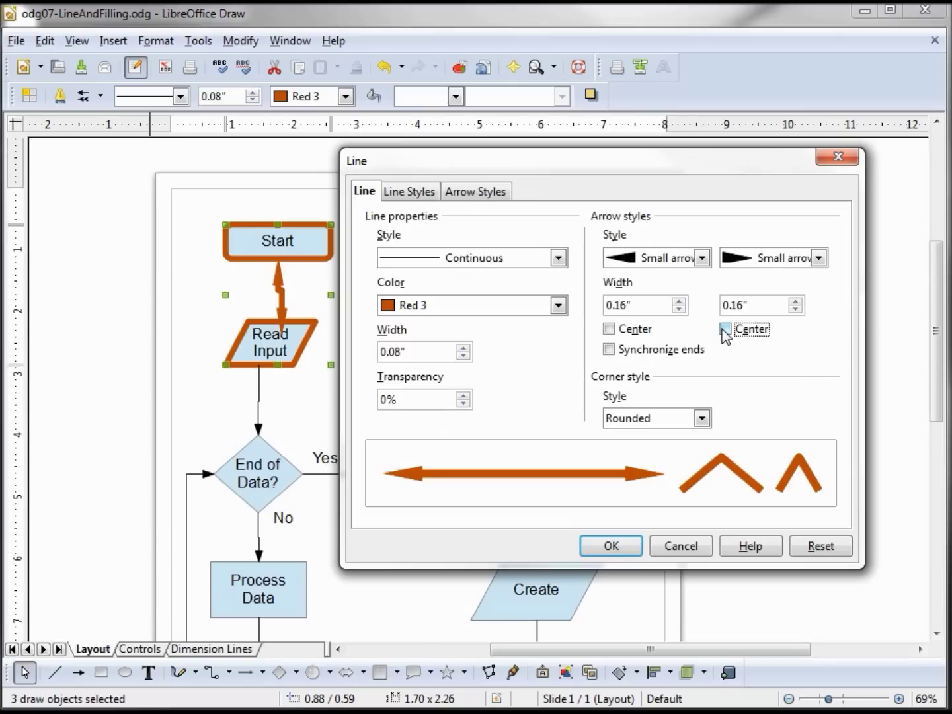
# - After trying Mitered and none, set the line's corner style to Beveled
pyautogui.click(702, 418)
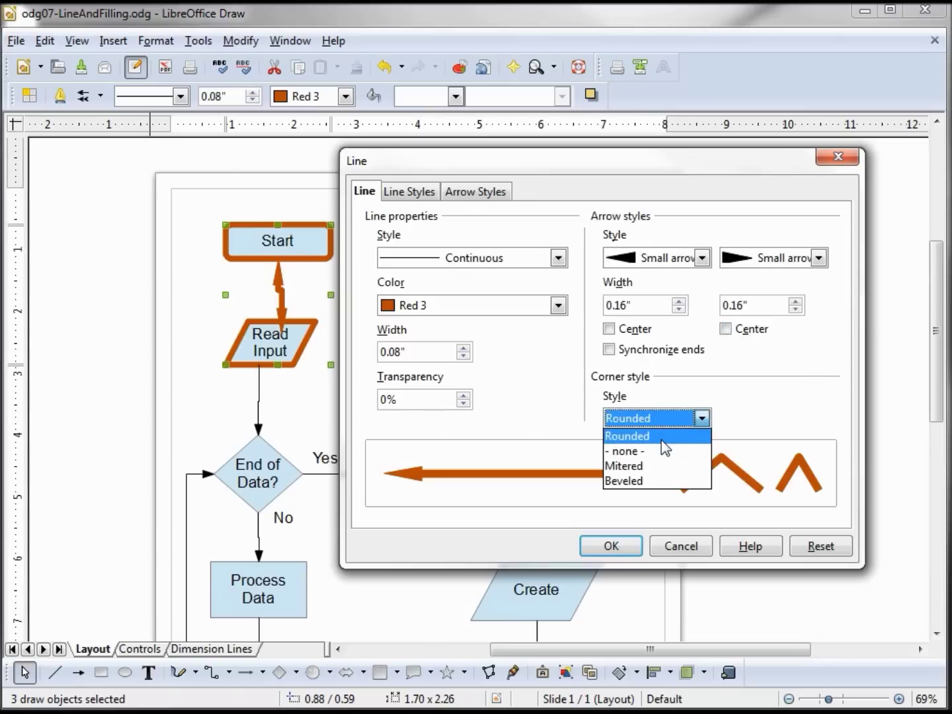
pyautogui.click(636, 468)
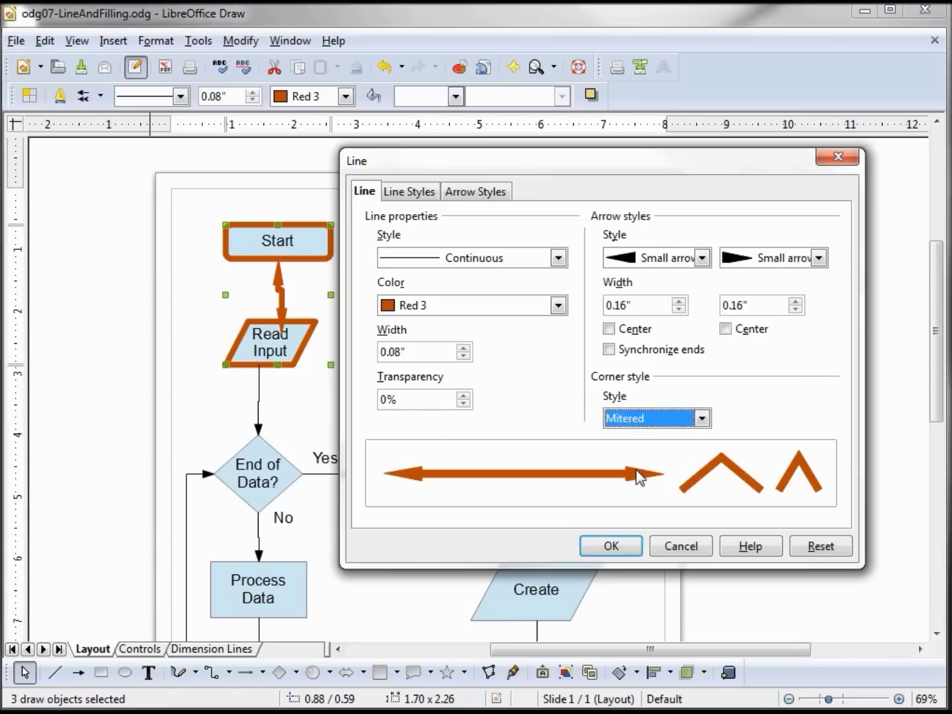
pyautogui.click(703, 420)
pyautogui.click(674, 454)
pyautogui.click(702, 419)
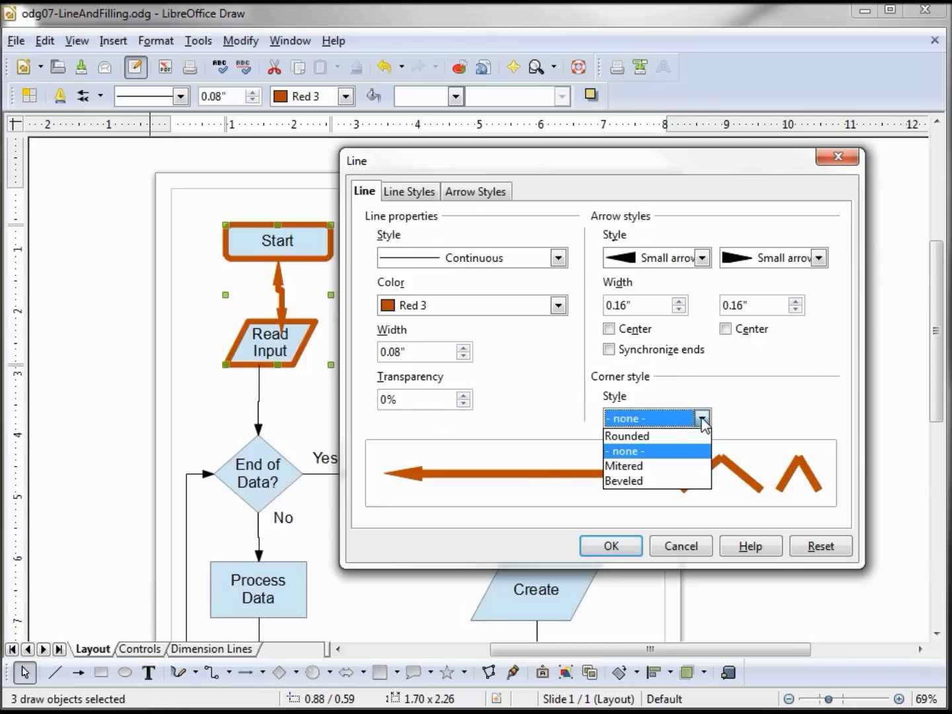
pyautogui.click(637, 484)
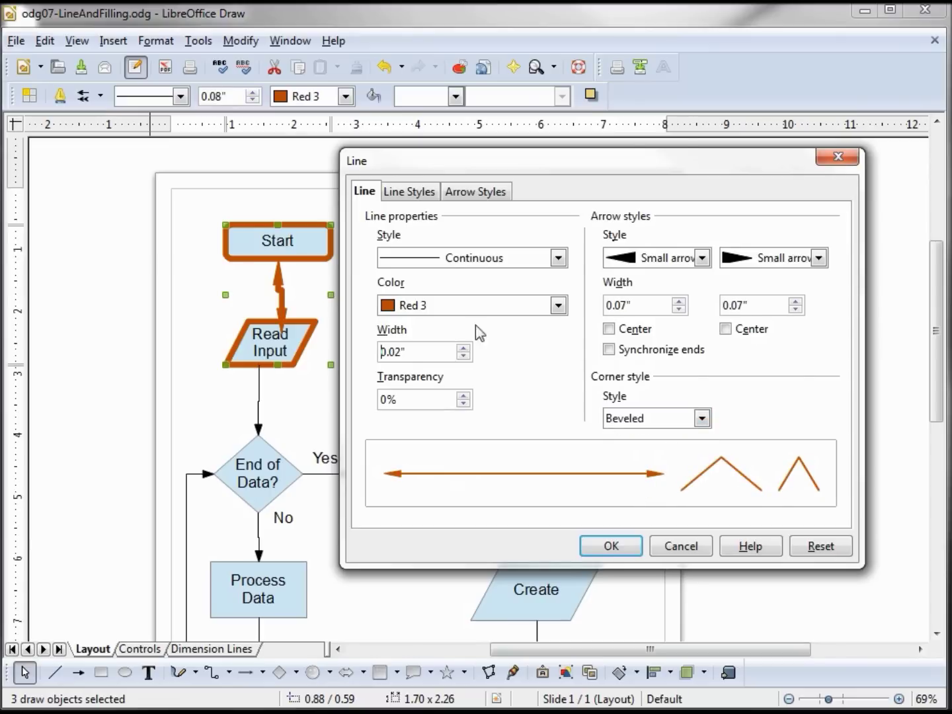
# - In Line Styles, add a new style named 'TFCG-LineStyle' from the Ultrafine dashed pattern
pyautogui.click(412, 192)
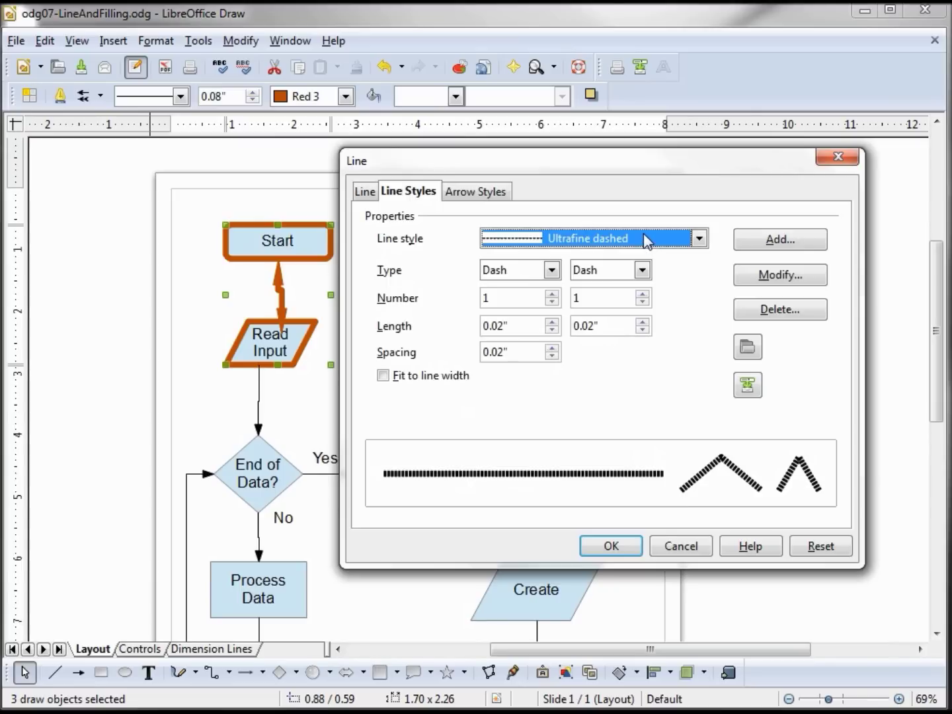
pyautogui.click(787, 242)
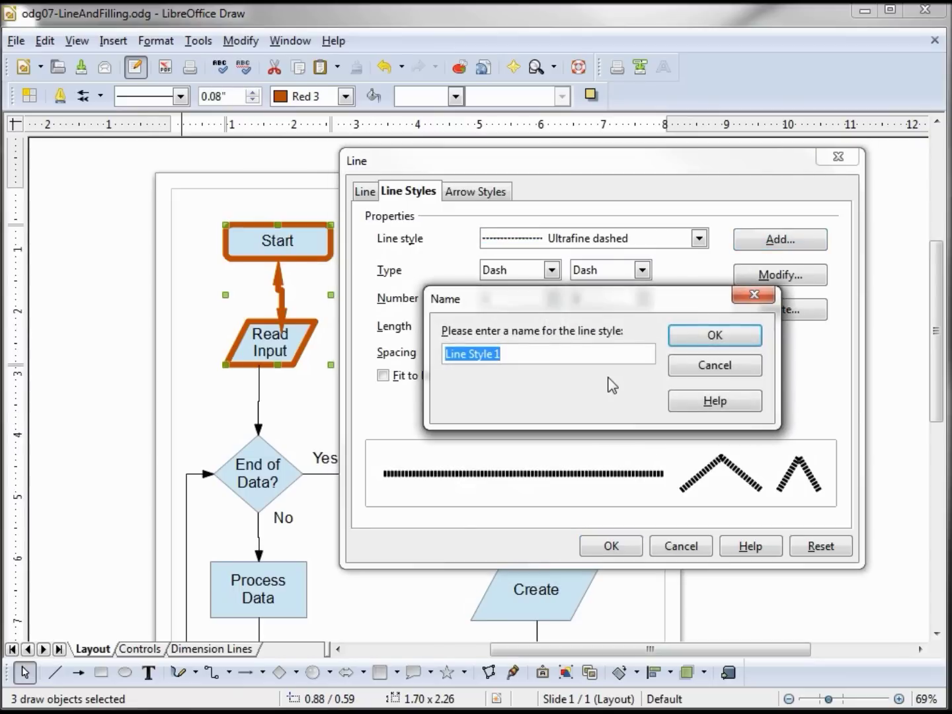
pyautogui.write('TFCG-LineStyle')
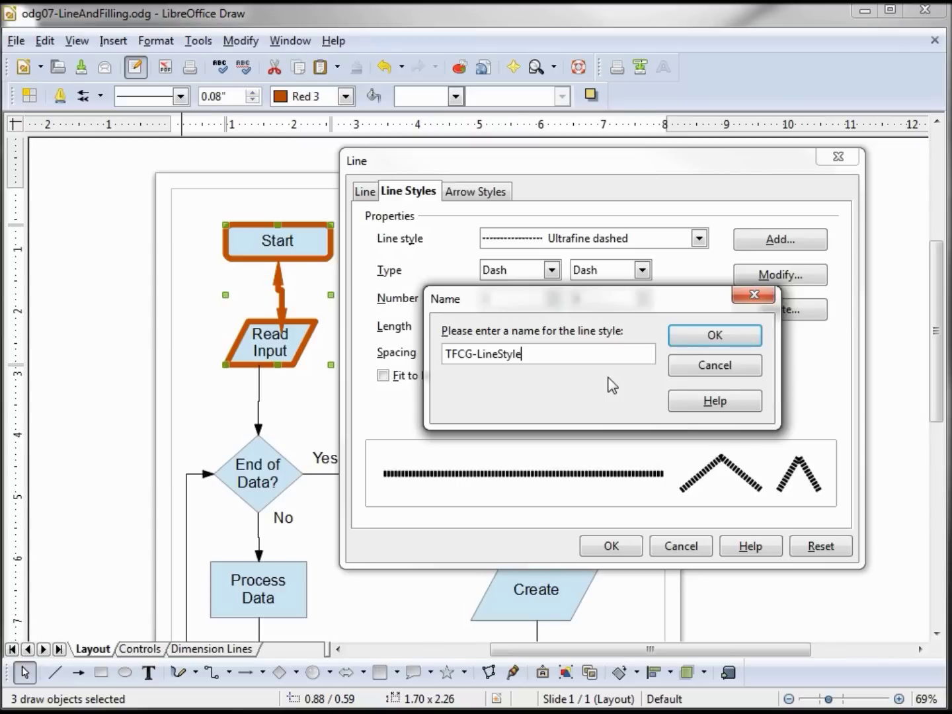
pyautogui.click(723, 334)
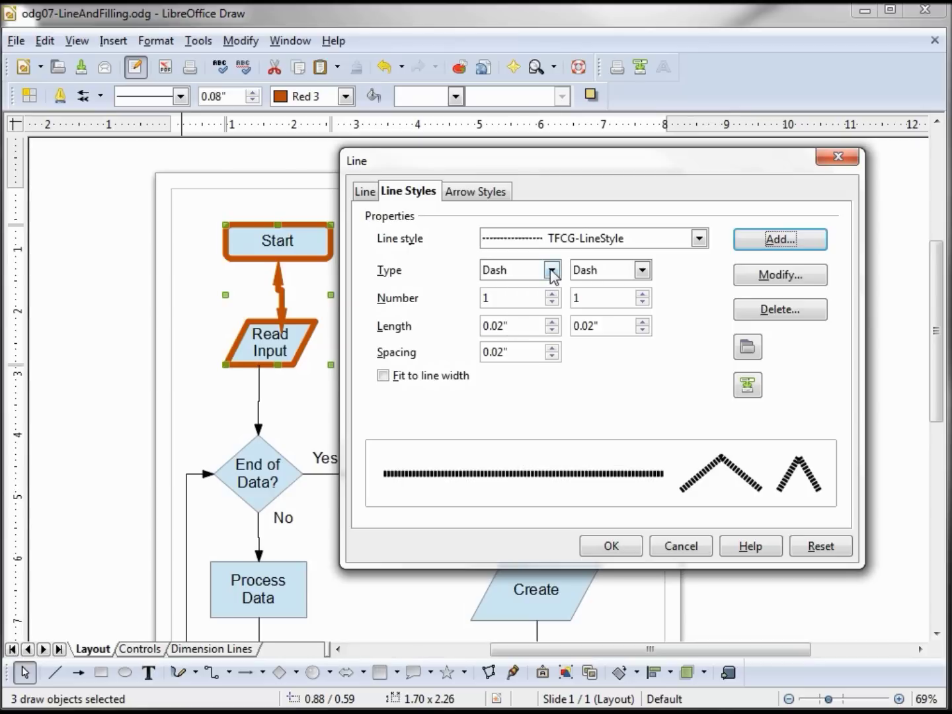
# - Make the second pattern element a Dot and set the dash count to 4
pyautogui.click(642, 270)
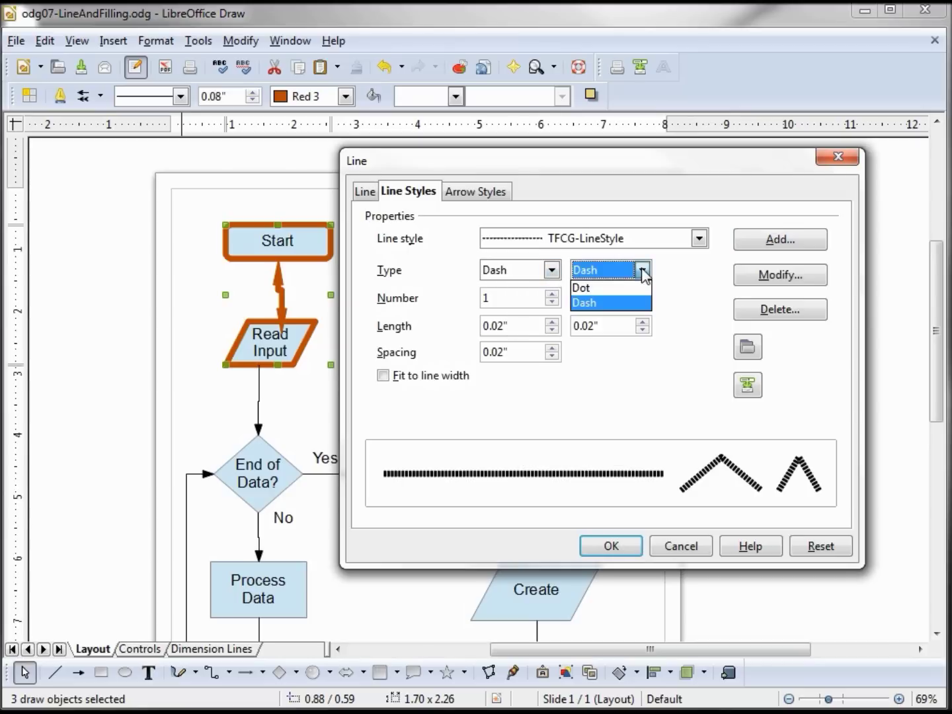
pyautogui.click(621, 288)
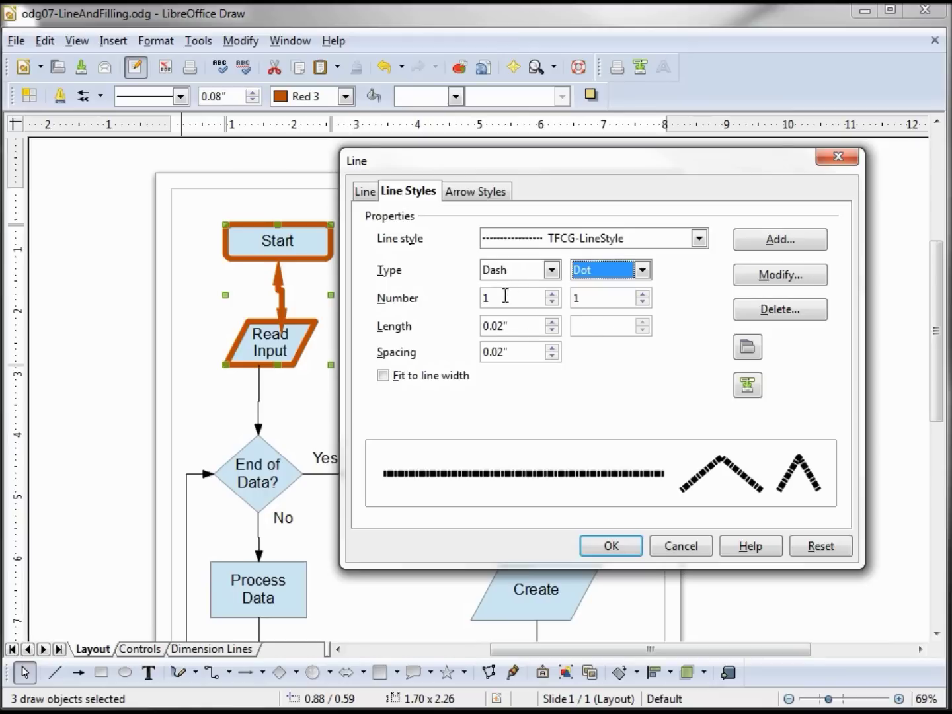
pyautogui.click(552, 295)
pyautogui.click(552, 295)
pyautogui.click(552, 295)
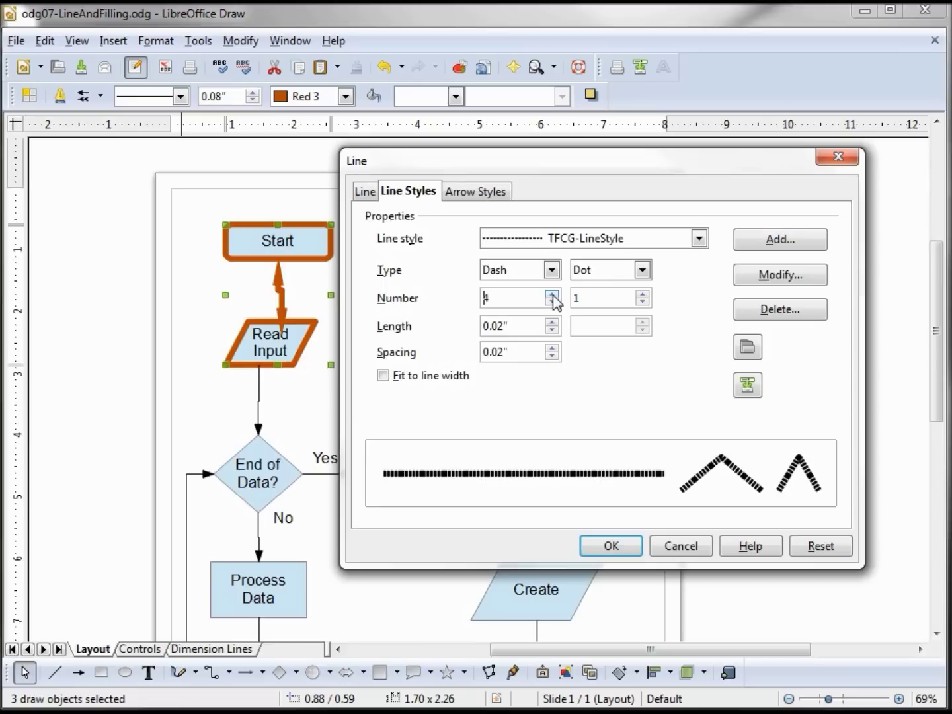
# - Set spacing to 0.08" and dash length to 0.02", then modify TFCG-LineStyle with these values
pyautogui.click(550, 348)
pyautogui.click(551, 347)
pyautogui.click(550, 348)
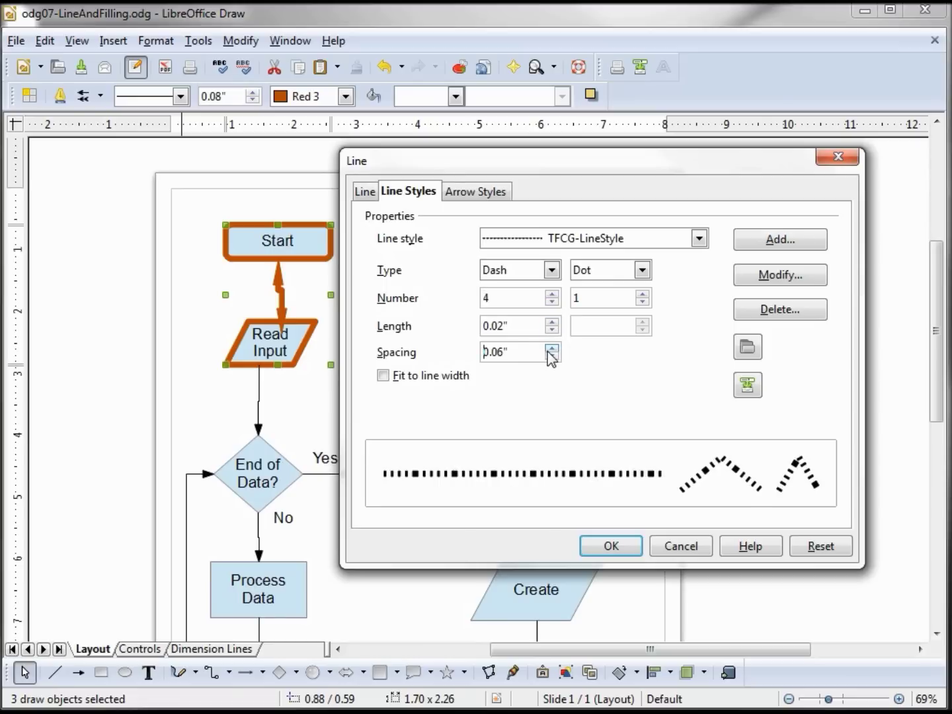
pyautogui.click(550, 348)
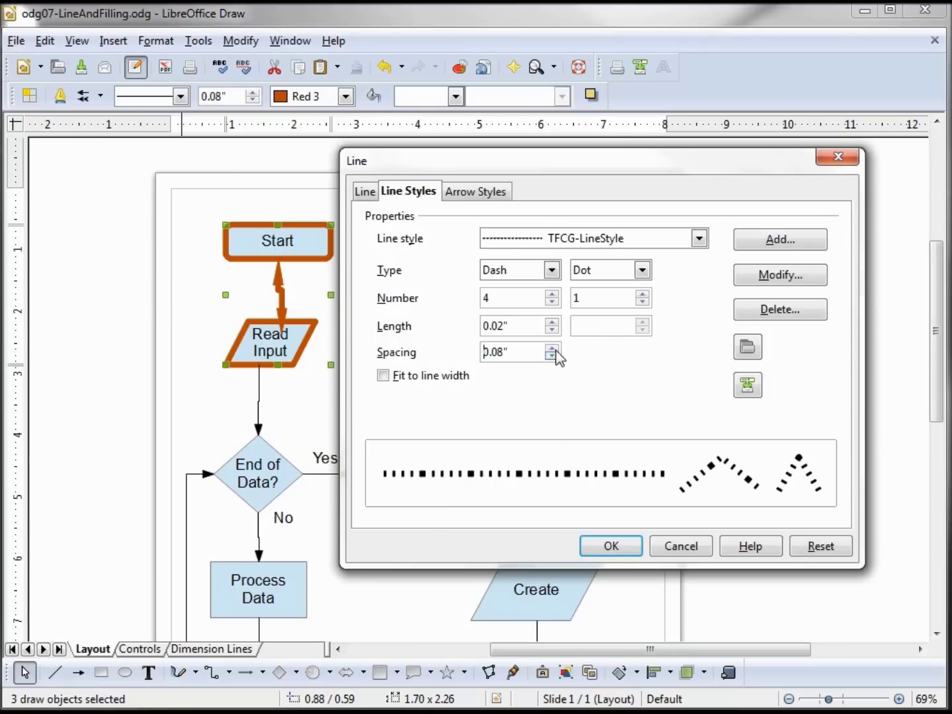
pyautogui.click(552, 322)
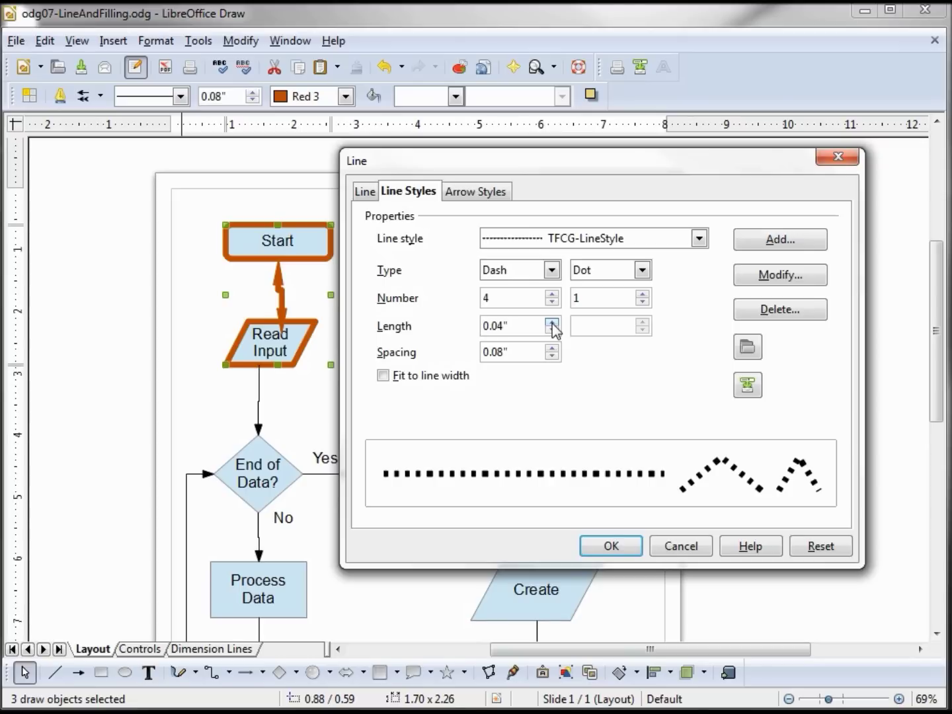
pyautogui.click(552, 323)
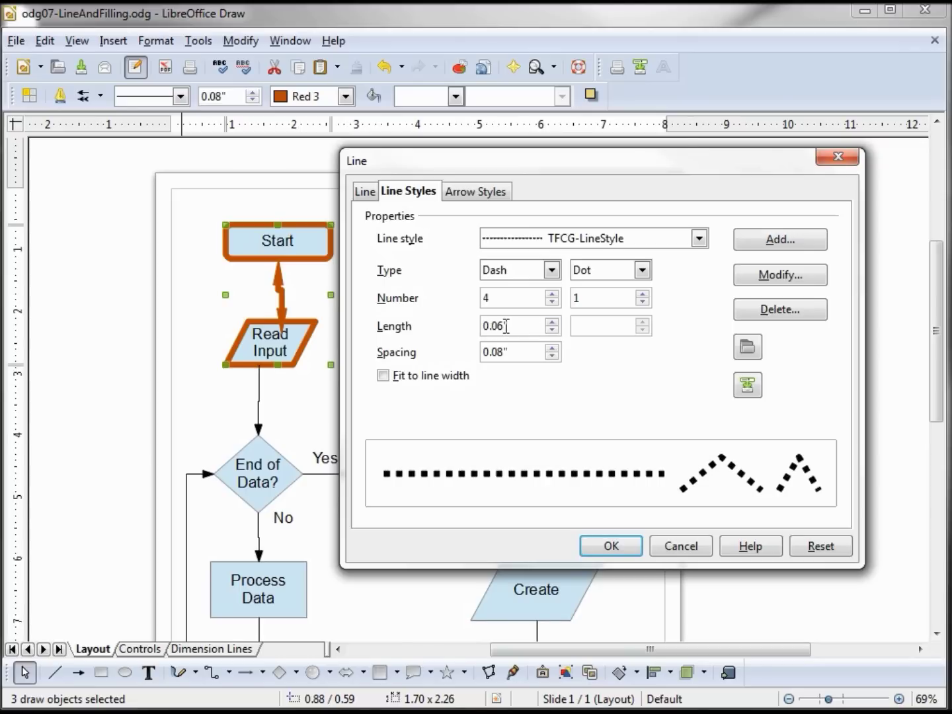
pyautogui.click(552, 330)
pyautogui.click(552, 329)
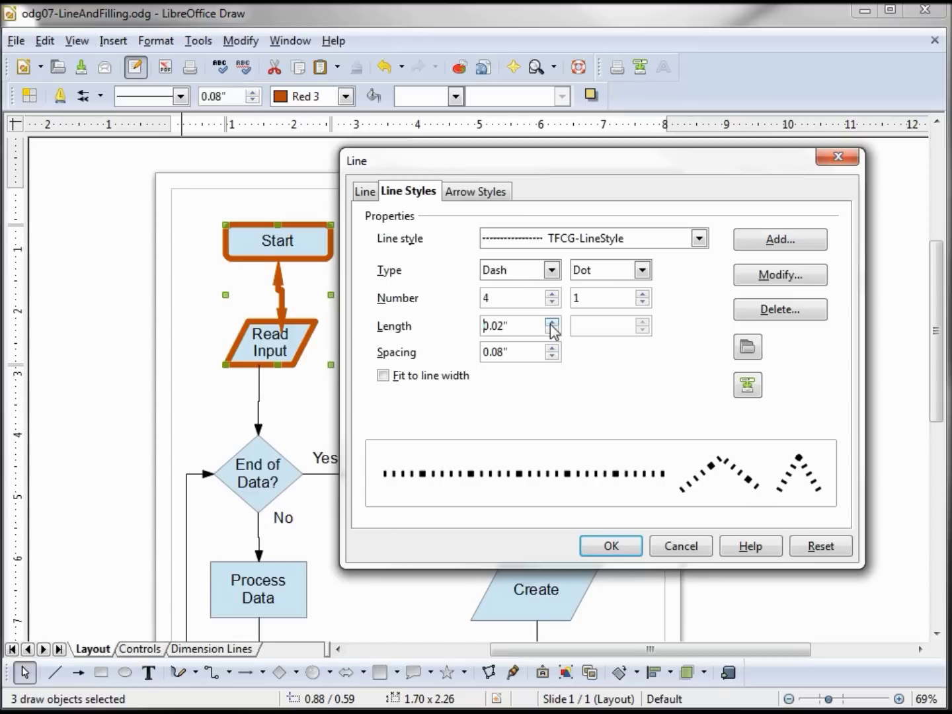
pyautogui.click(776, 276)
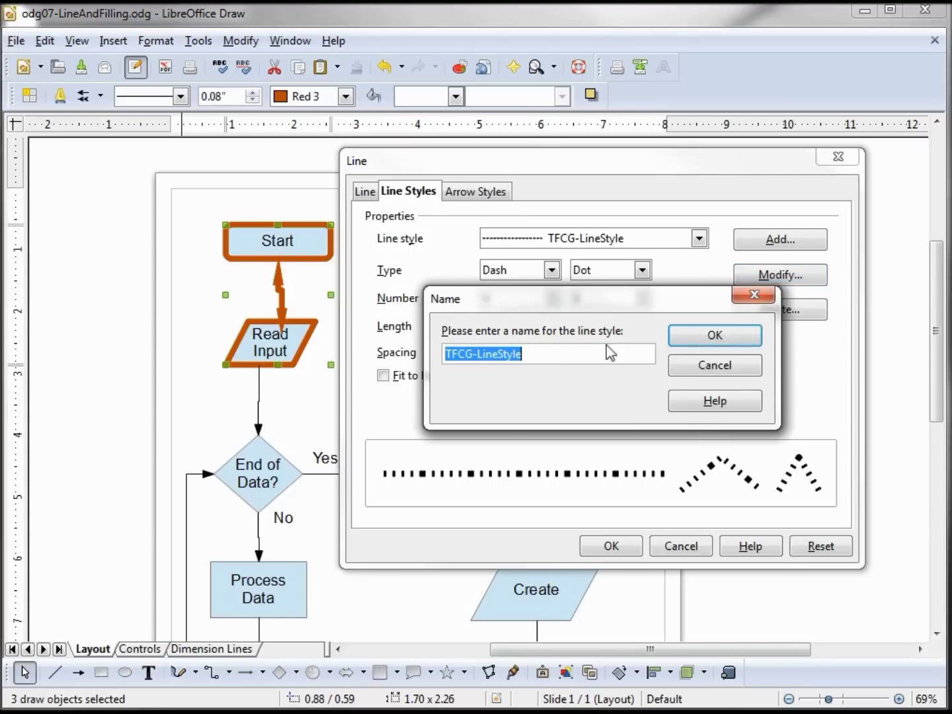
# - Save TFCG-LineStyle and apply it to Start, Read Input and their connector as 0.02" Red 3 dotted lines
pyautogui.click(714, 334)
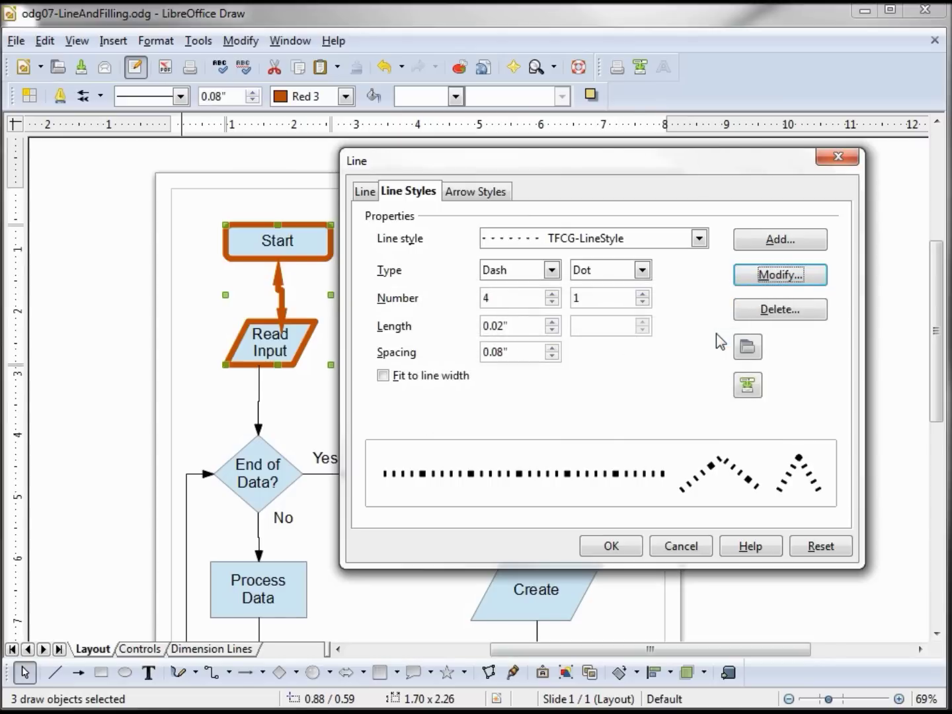
pyautogui.click(586, 238)
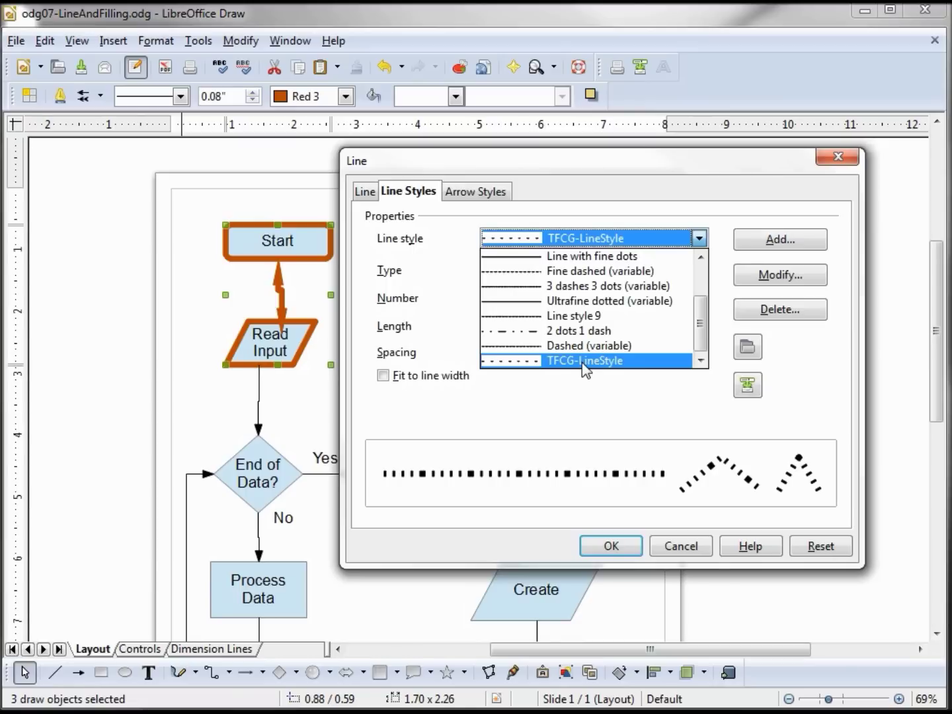
pyautogui.click(617, 546)
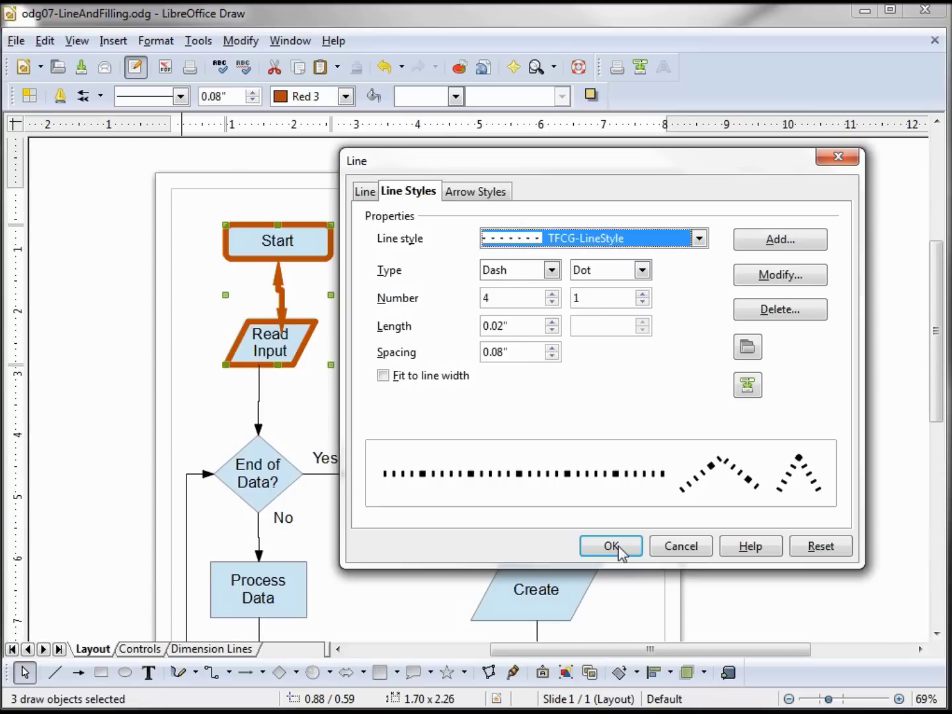
pyautogui.click(618, 547)
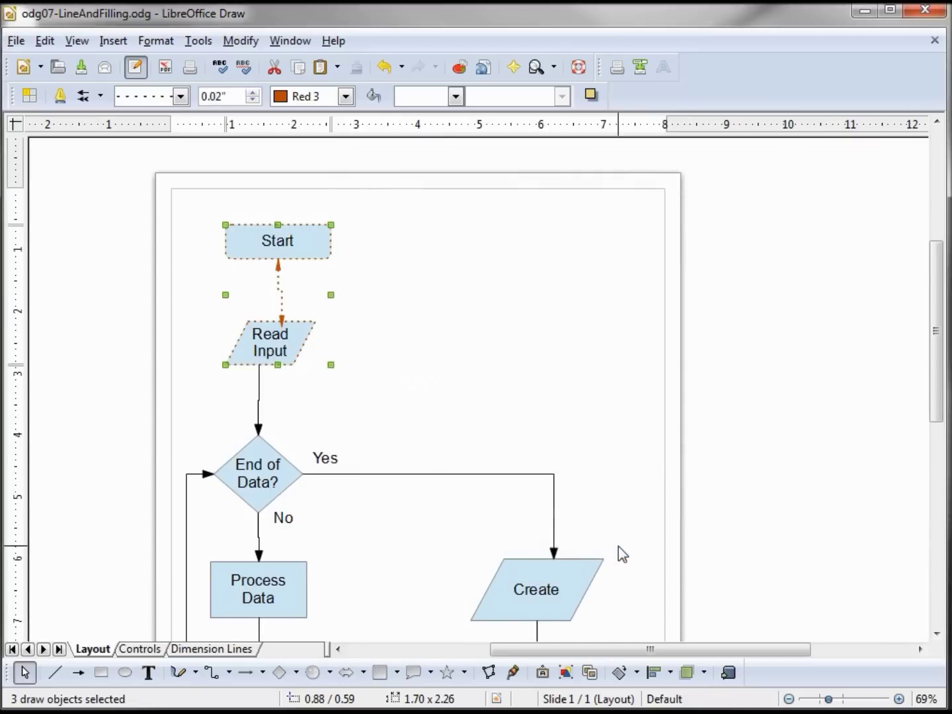
pyautogui.click(181, 97)
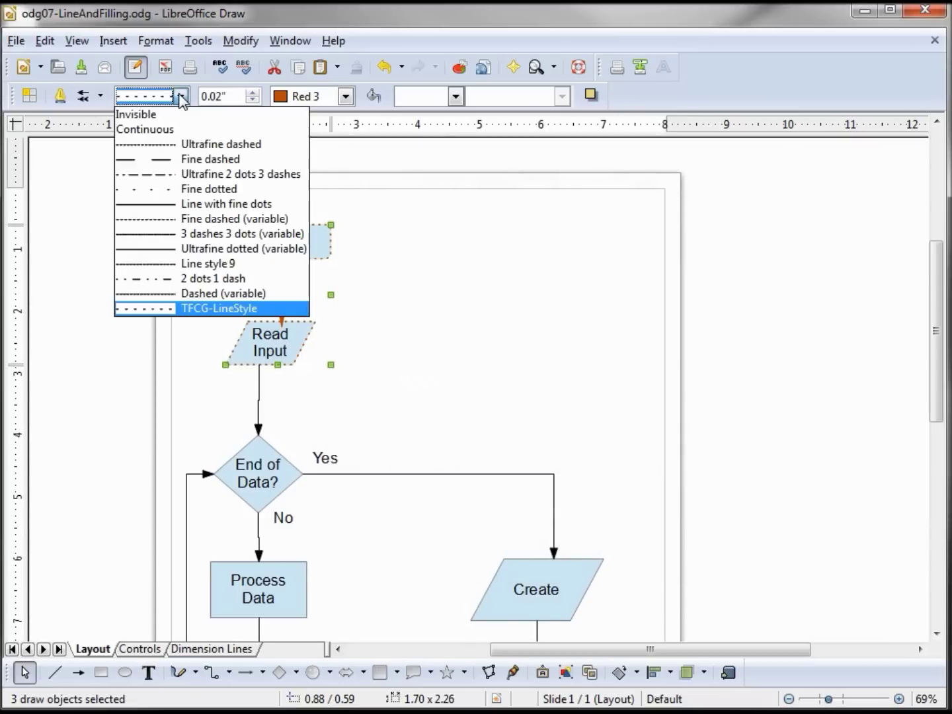